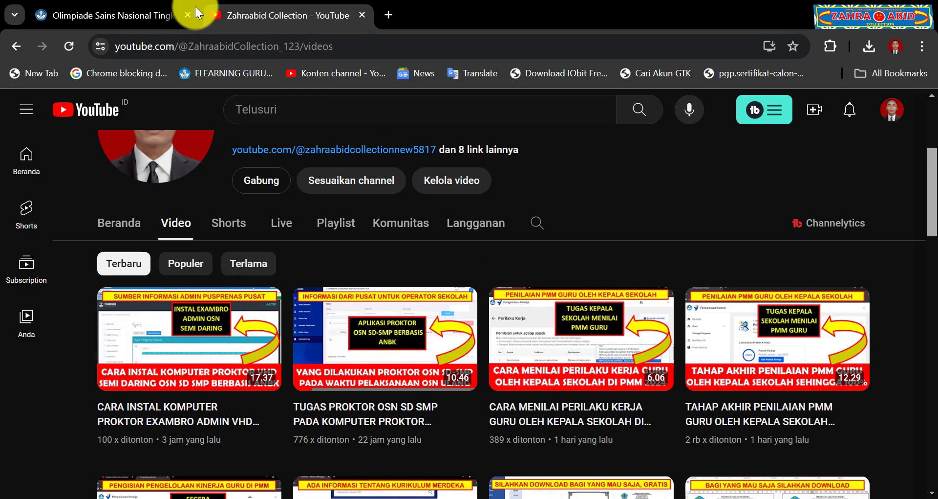
Open the Olimpiade Sains Nasional dashboard and view the application files in the PREREQUISITES folder under Download Berkas.
{"action": "left_click", "coordinate": [138, 7]}
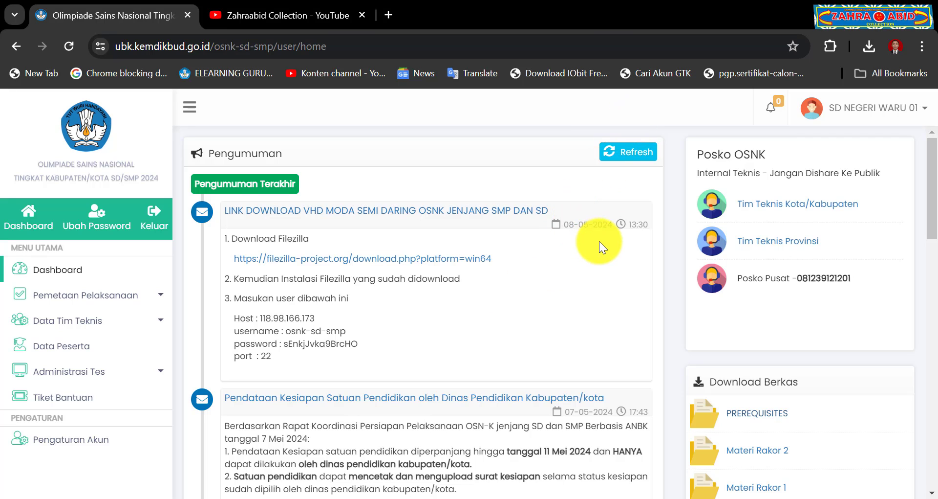
{"action": "scroll", "coordinate": [600, 242], "scroll_direction": "down", "scroll_amount": 1}
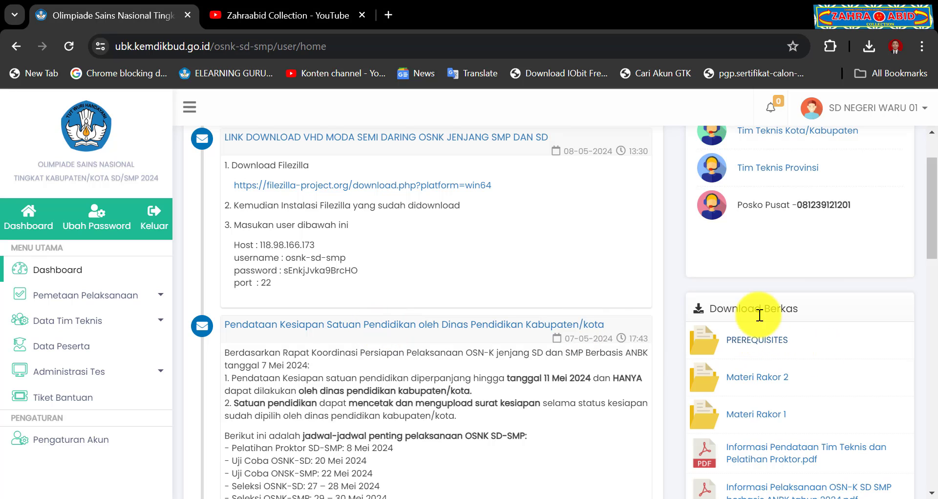
{"action": "left_click", "coordinate": [767, 342]}
{"action": "scroll", "coordinate": [837, 303], "scroll_direction": "down", "scroll_amount": 3}
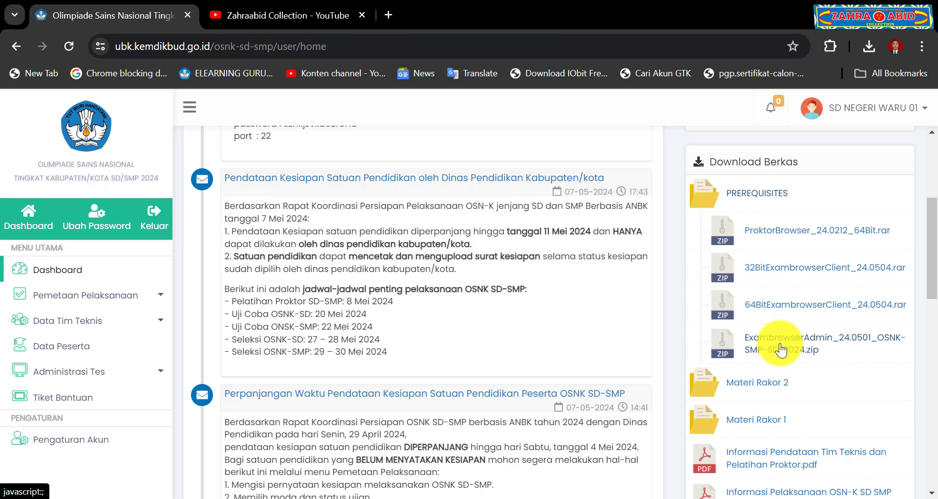
{"action": "scroll", "coordinate": [781, 349], "scroll_direction": "up", "scroll_amount": 5}
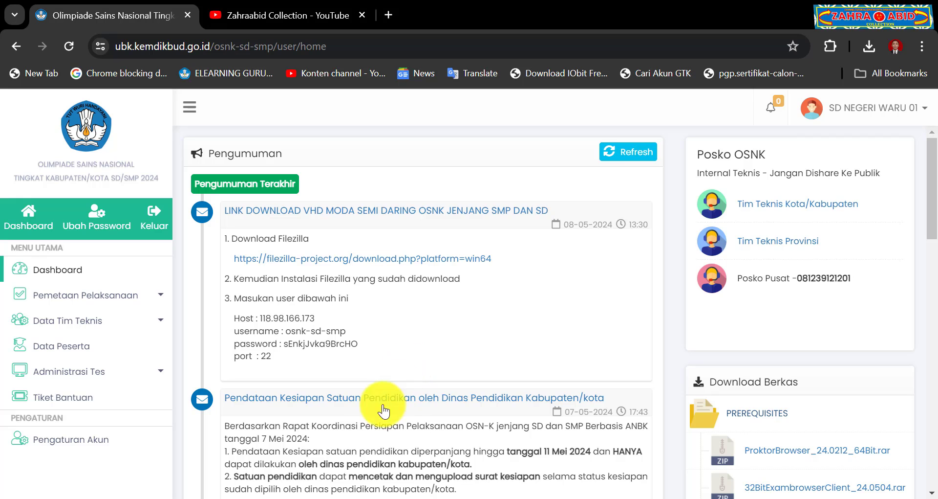
Switch to File Explorer and locate the 32BitExambrowserClient, ExambrowserAdmin and ProktorBrowser archives in the Downloads folder.
{"action": "left_click", "coordinate": [270, 498]}
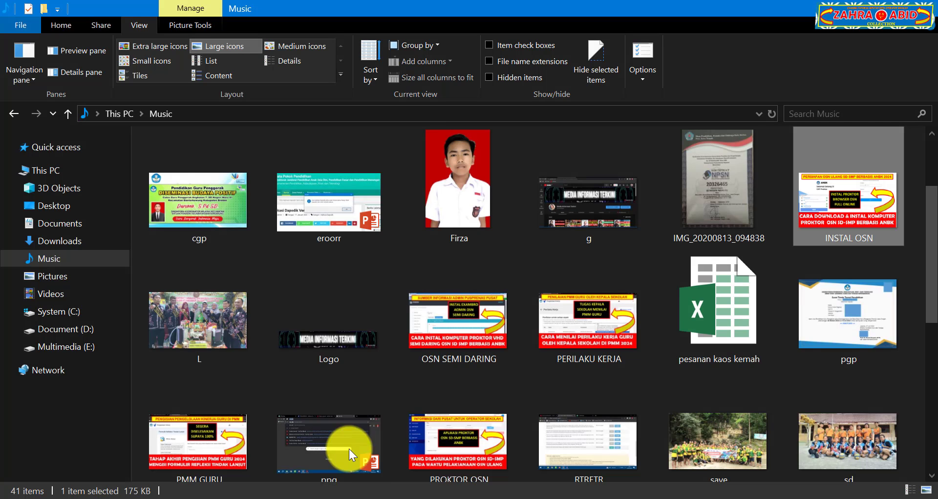
{"action": "left_click", "coordinate": [108, 240]}
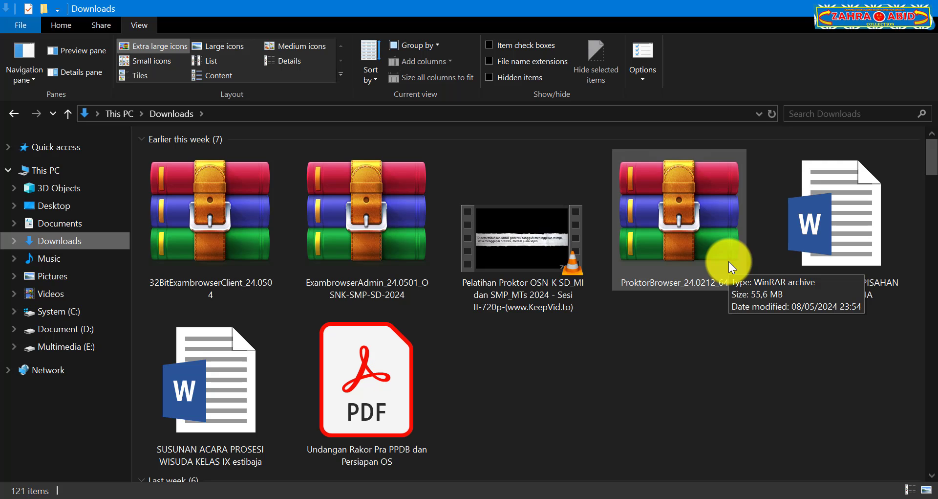
{"action": "left_click", "coordinate": [716, 241]}
{"action": "left_click", "coordinate": [329, 192]}
{"action": "left_click", "coordinate": [258, 192]}
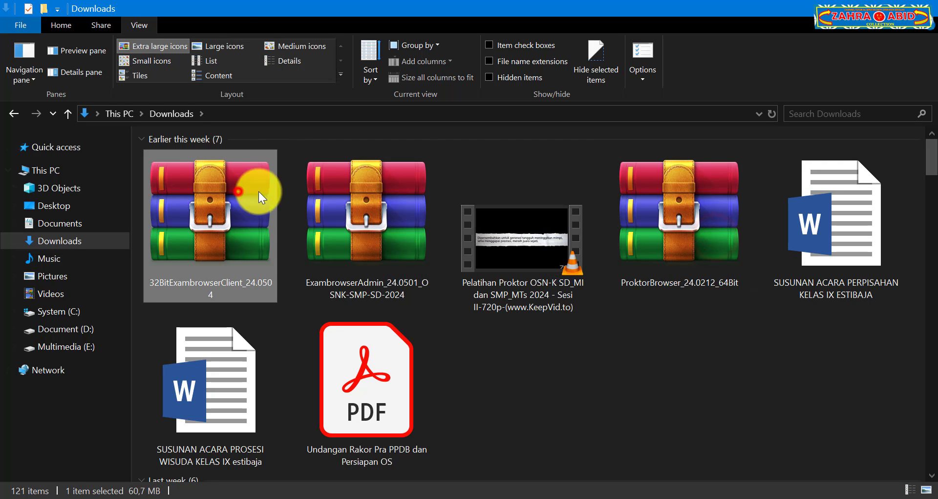
{"action": "left_click", "coordinate": [344, 196]}
{"action": "left_click", "coordinate": [680, 218]}
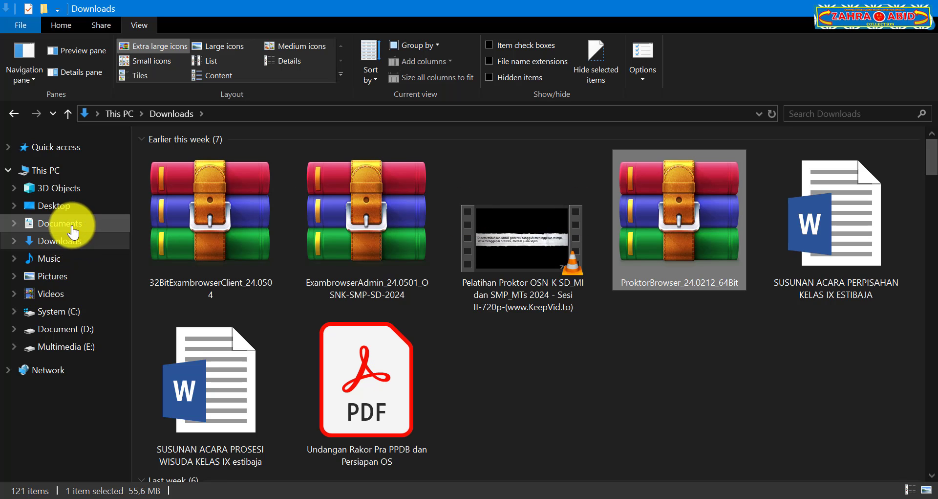
Select the 32BitExambrowserClient, ExambrowserAdmin and ProktorBrowser archives together and bring up the commands for copying them.
{"action": "left_click", "coordinate": [183, 234]}
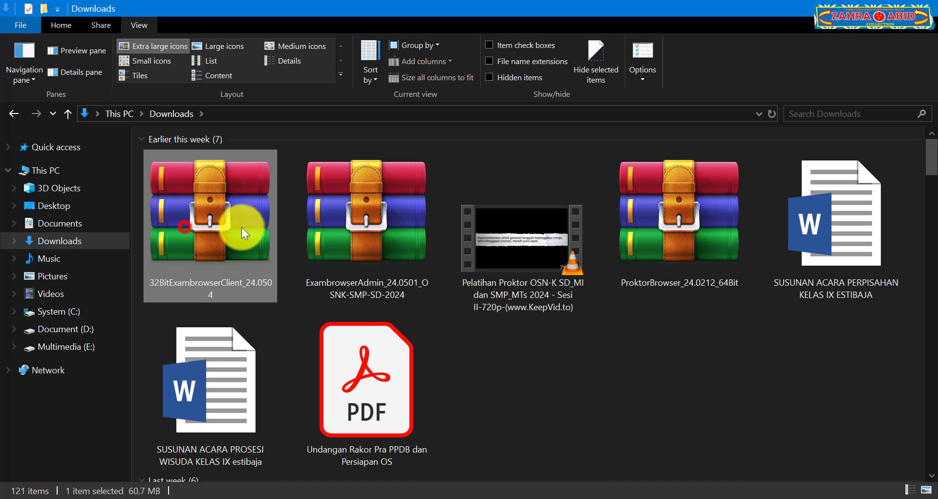
{"action": "left_click", "coordinate": [320, 235], "text": "ctrl"}
{"action": "left_click", "coordinate": [629, 253], "text": "ctrl"}
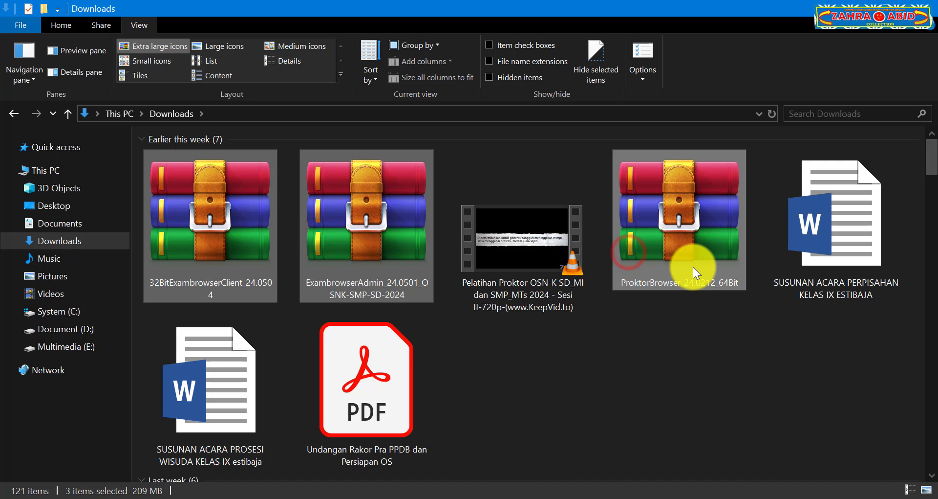
{"action": "right_click", "coordinate": [672, 242]}
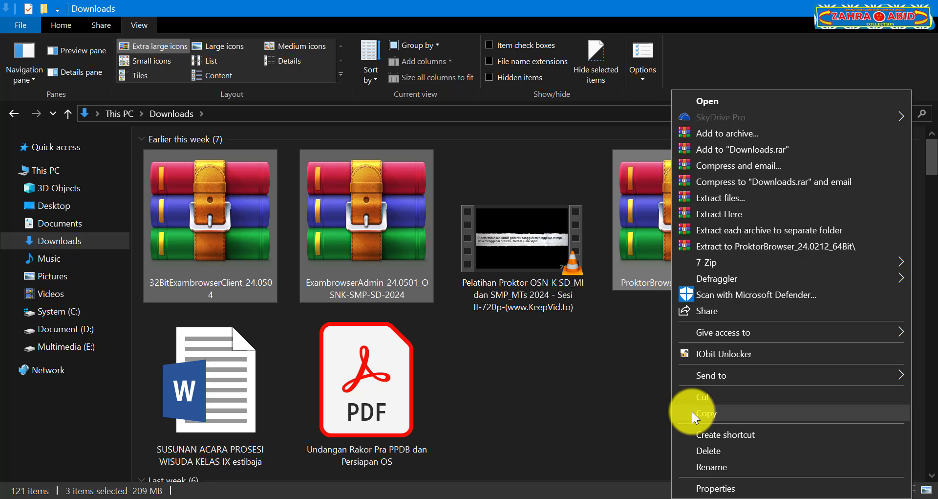
Open the APLIKASI OSN 2024 folder inside OSN 2024 on the Document (D:) drive.
{"action": "left_click", "coordinate": [58, 329]}
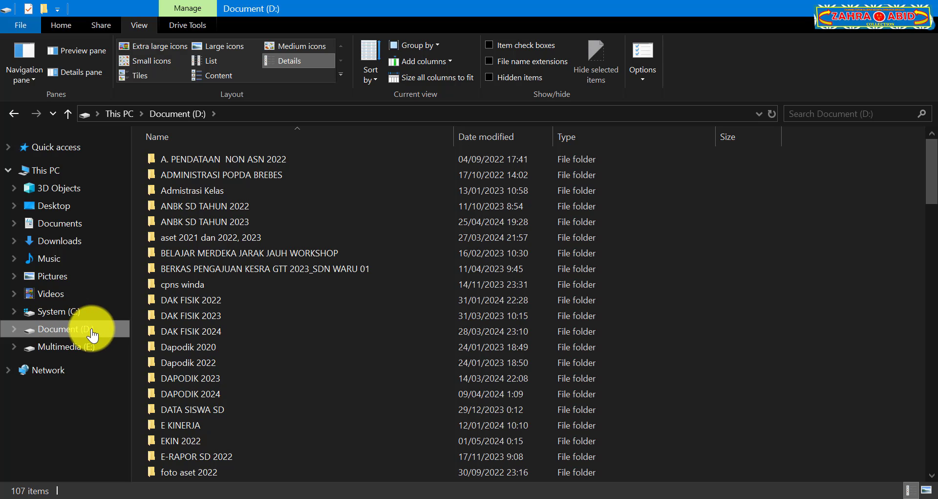
{"action": "left_click", "coordinate": [235, 330]}
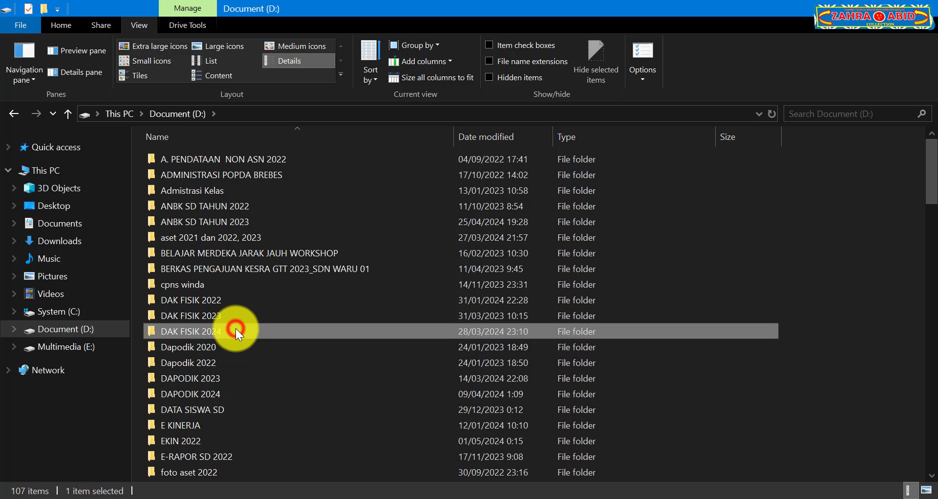
{"action": "key", "text": "o"}
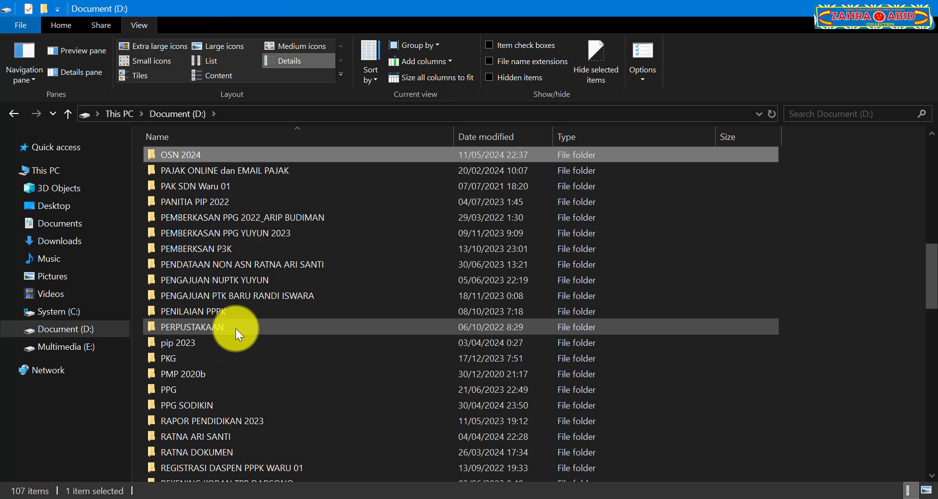
{"action": "double_click", "coordinate": [234, 153]}
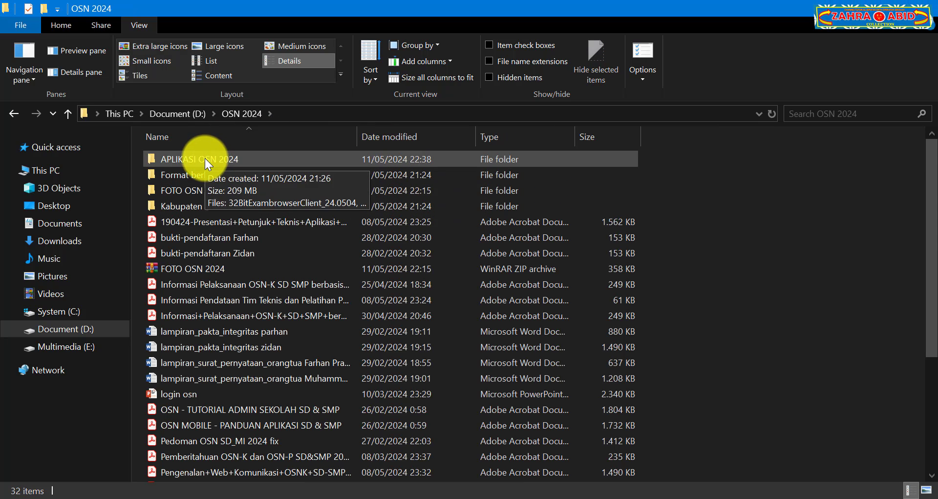
{"action": "double_click", "coordinate": [239, 163]}
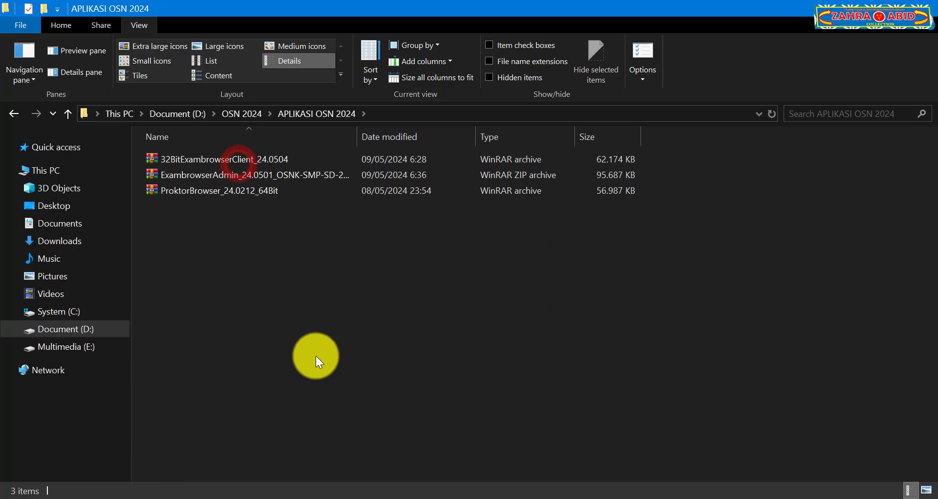
Try to paste the archives into the APLIKASI OSN 2024 folder.
{"action": "right_click", "coordinate": [324, 369]}
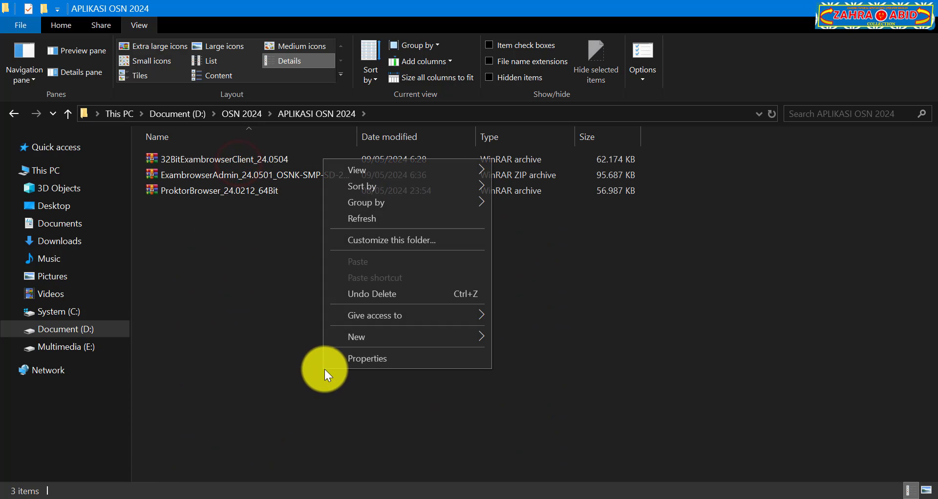
{"action": "left_click", "coordinate": [342, 262]}
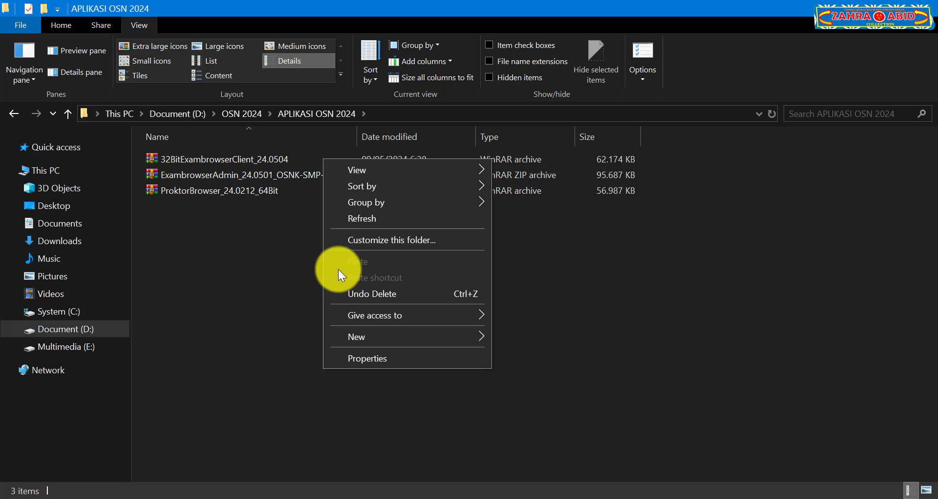
{"action": "left_click", "coordinate": [272, 250]}
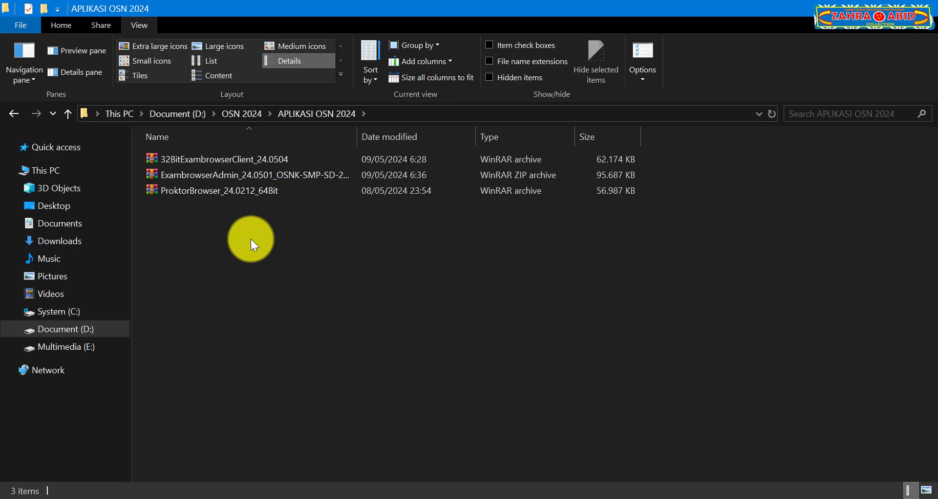
Extract the ProktorBrowser_24.0212_64Bit archive directly into the APLIKASI OSN 2024 folder.
{"action": "left_click", "coordinate": [221, 193]}
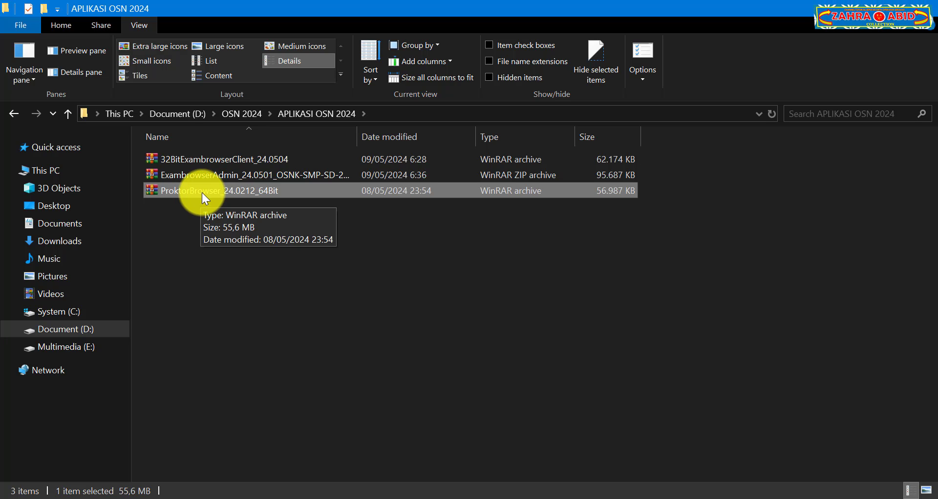
{"action": "right_click", "coordinate": [202, 195]}
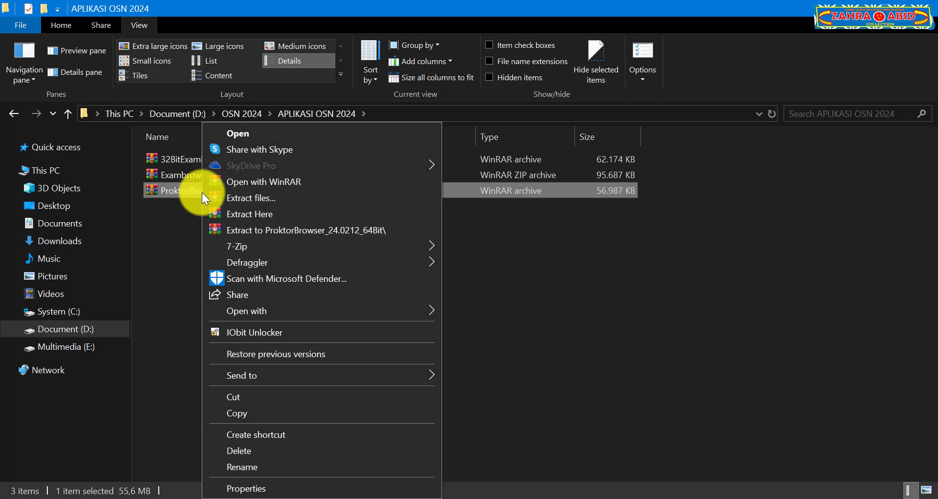
{"action": "left_click", "coordinate": [247, 216]}
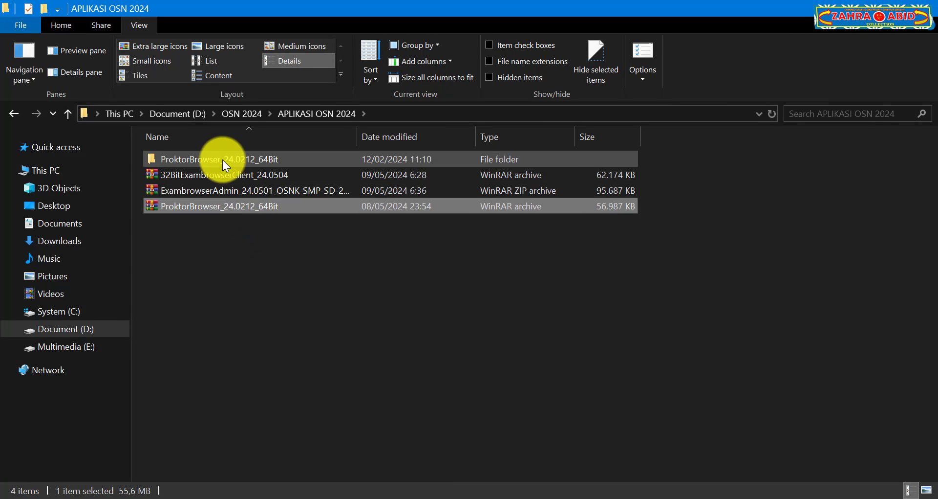
Open the extracted ProktorBrowser_24.0212_64Bit folder and select the proktorbrowser application.
{"action": "left_click", "coordinate": [221, 158]}
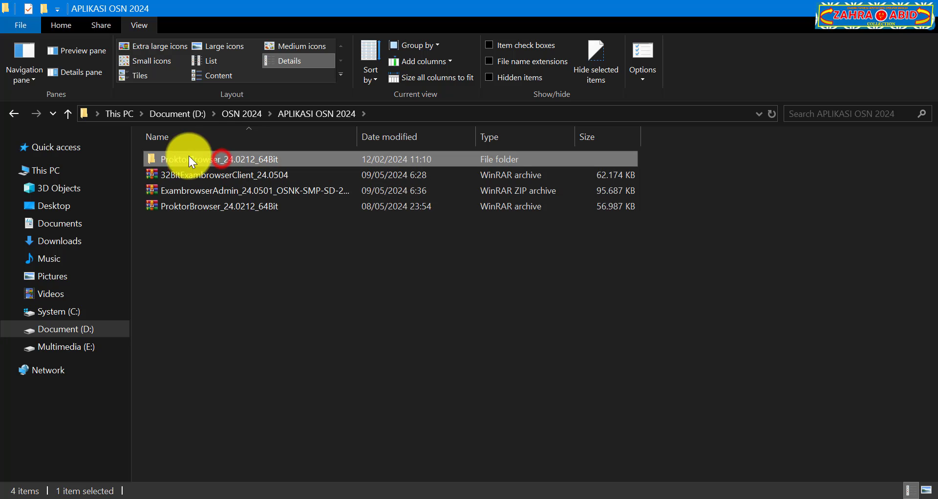
{"action": "double_click", "coordinate": [158, 160]}
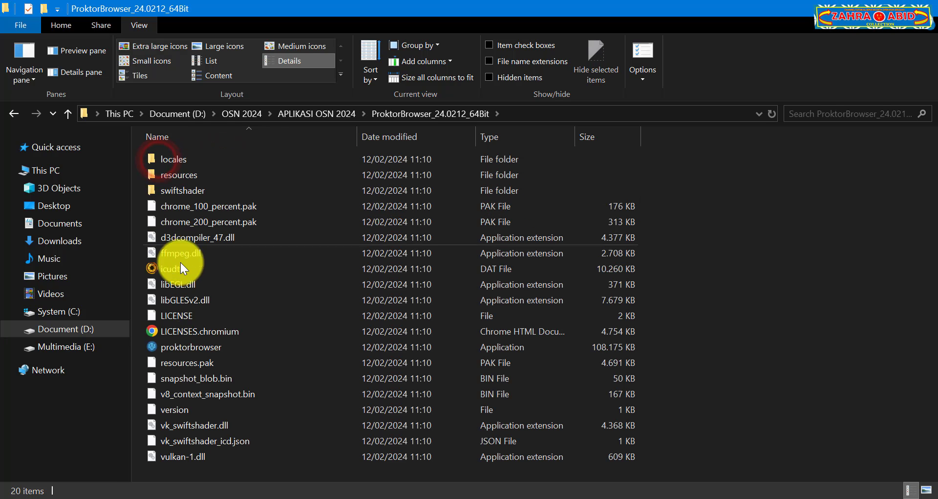
{"action": "left_click", "coordinate": [184, 348]}
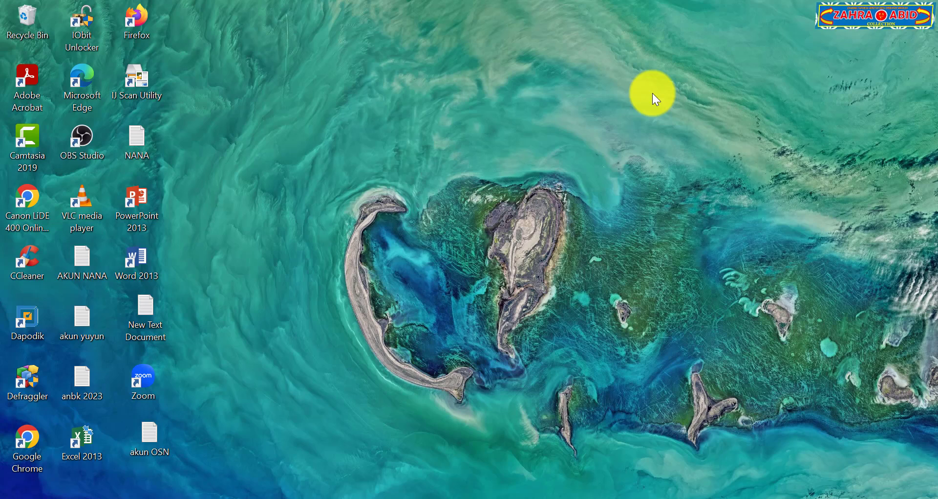
{"action": "right_click", "coordinate": [655, 100]}
{"action": "left_click", "coordinate": [657, 135]}
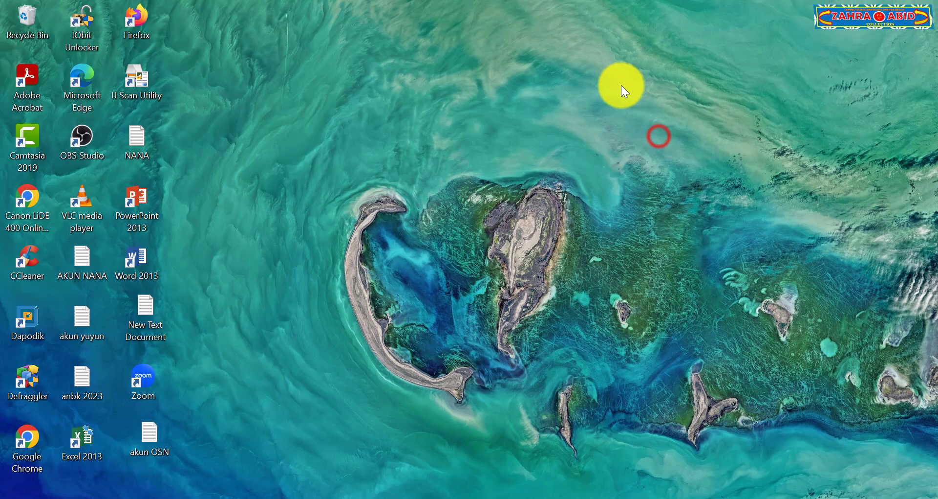
{"action": "right_click", "coordinate": [621, 87]}
{"action": "left_click", "coordinate": [637, 130]}
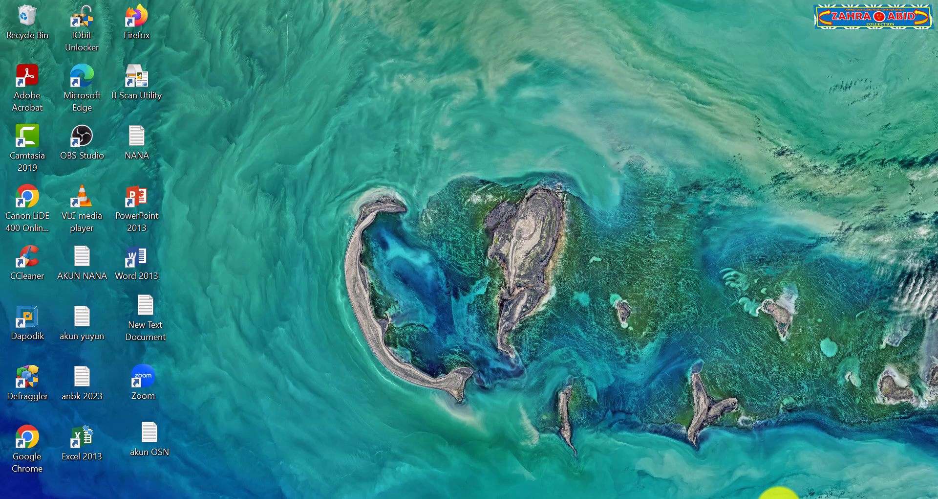
Check which background programs are running among the hidden notification-area icons.
{"action": "left_click", "coordinate": [779, 498]}
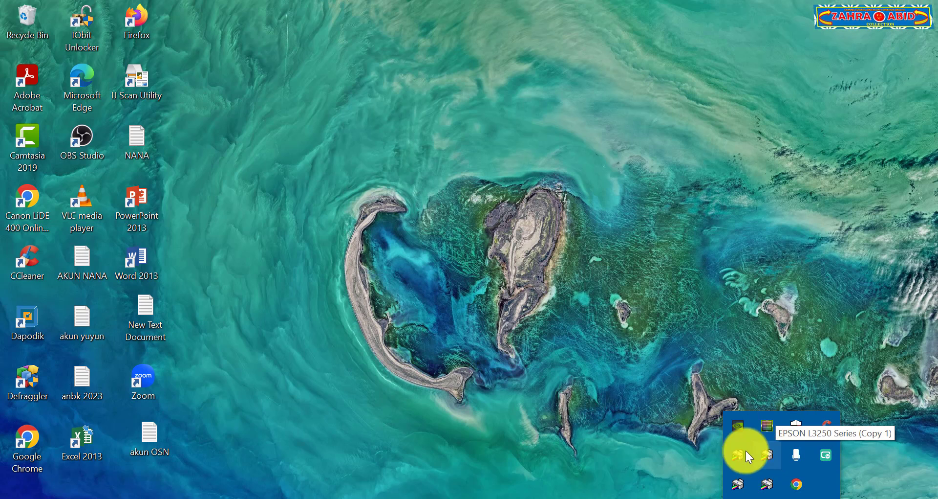
{"action": "left_click", "coordinate": [518, 374]}
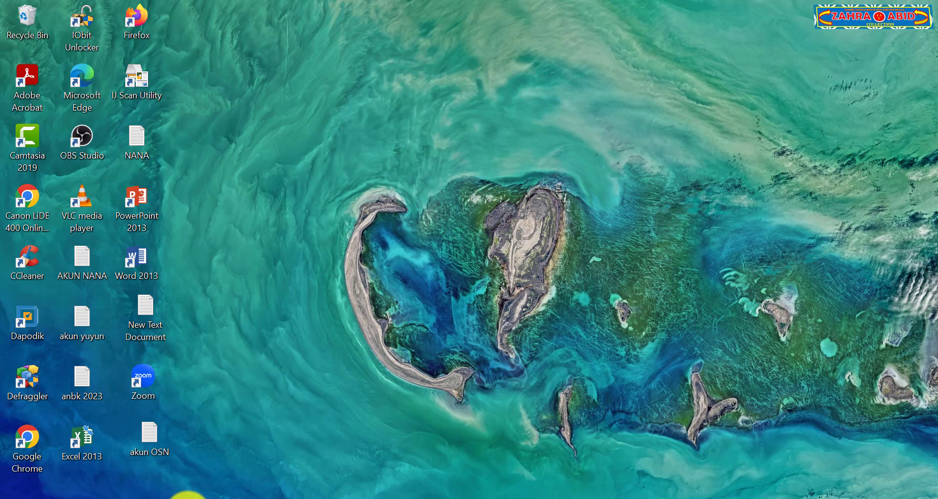
Find Virus & threat protection through Windows search and open the page for managing its protection settings.
{"action": "left_click", "coordinate": [188, 496]}
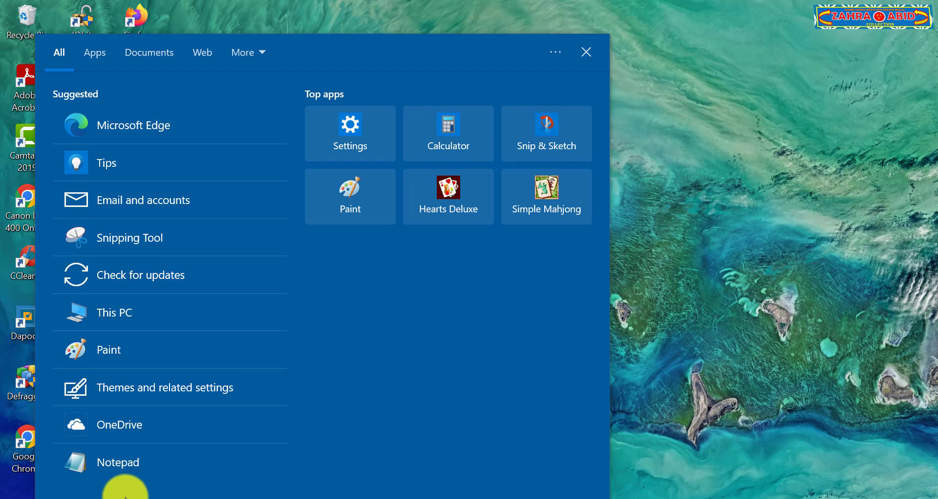
{"action": "type", "text": "v"}
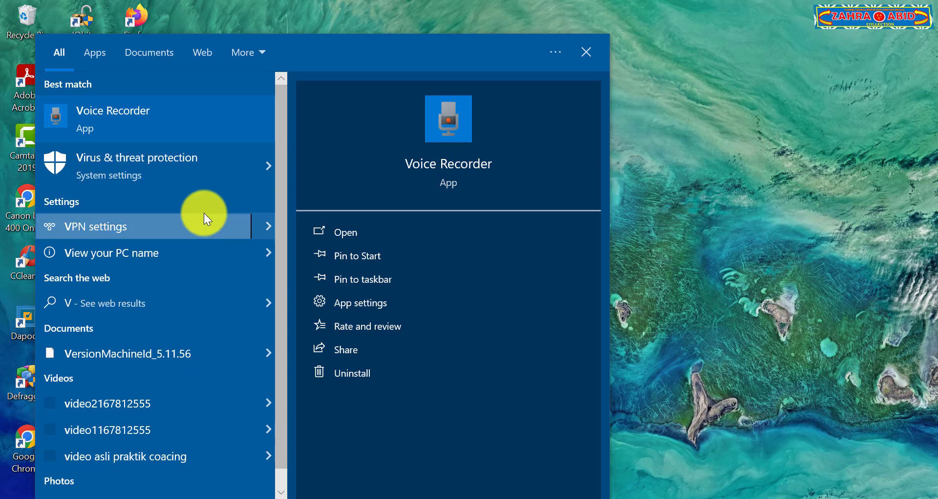
{"action": "left_click", "coordinate": [184, 160]}
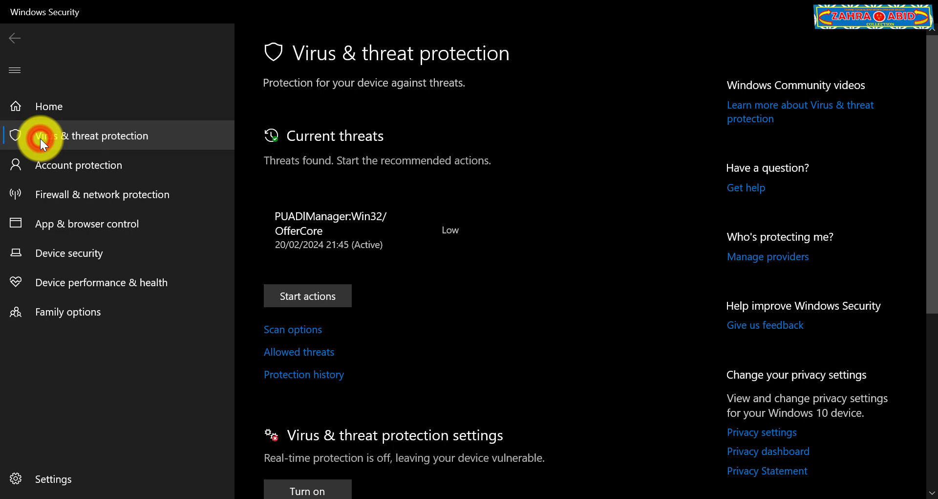
{"action": "scroll", "coordinate": [540, 289], "scroll_direction": "down", "scroll_amount": 3}
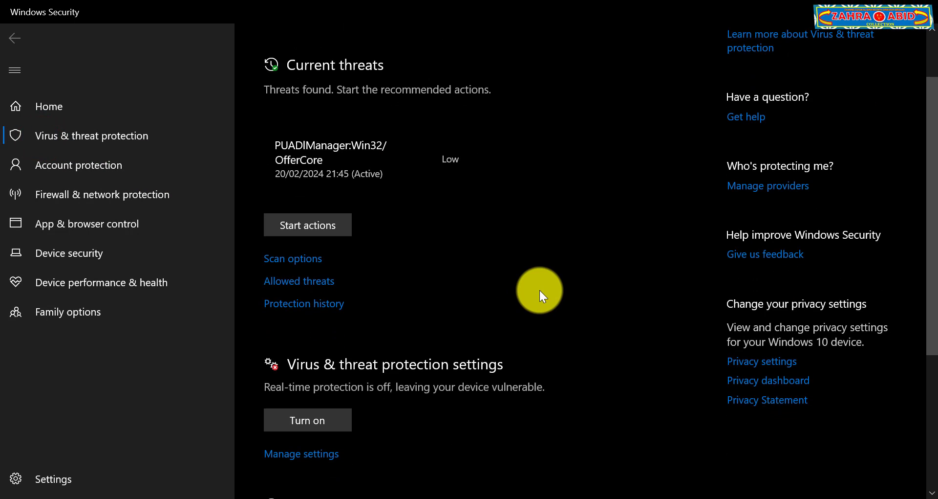
{"action": "scroll", "coordinate": [540, 290], "scroll_direction": "down", "scroll_amount": 5}
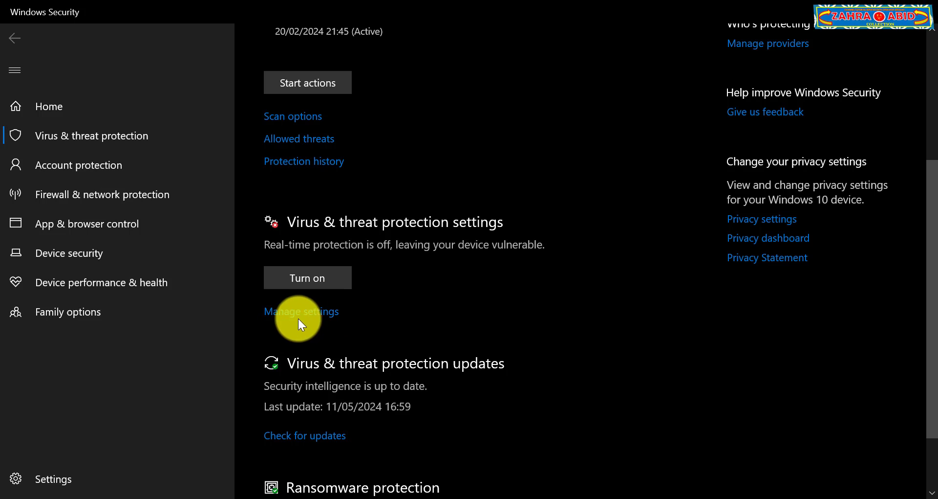
{"action": "left_click", "coordinate": [293, 317]}
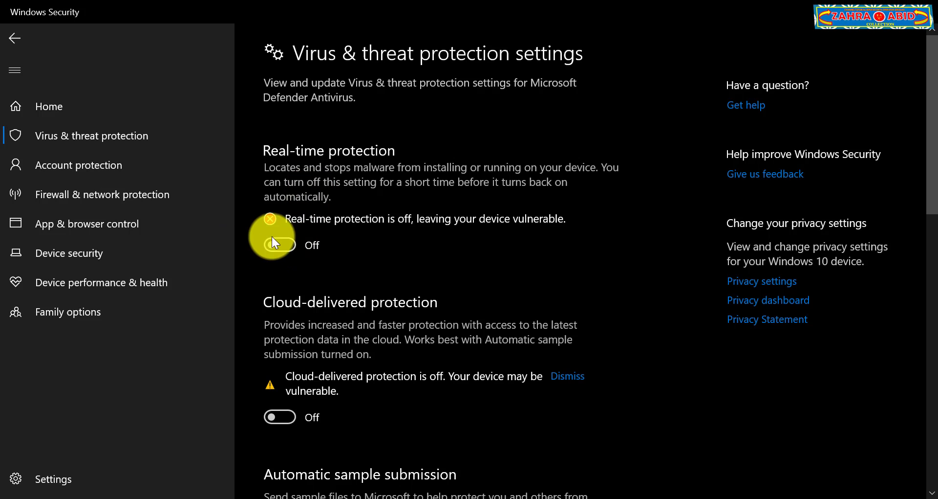
Check the real-time, cloud-delivered, sample submission and tamper protection settings, and open the Microsoft Defender exclusions page.
{"action": "scroll", "coordinate": [343, 364], "scroll_direction": "down", "scroll_amount": 3}
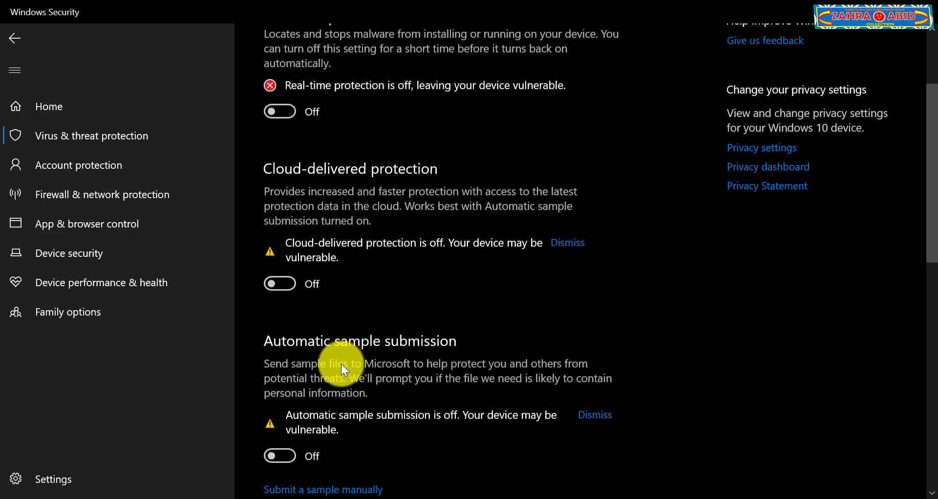
{"action": "scroll", "coordinate": [325, 371], "scroll_direction": "down", "scroll_amount": 2}
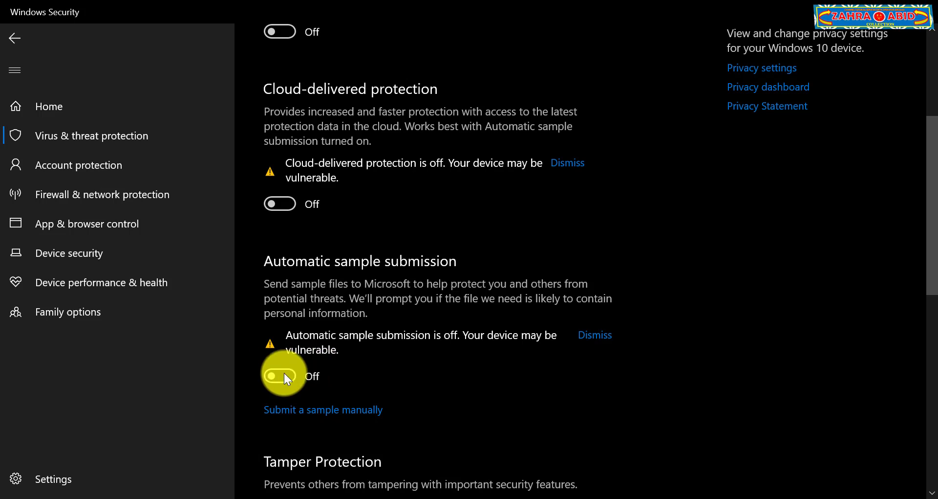
{"action": "scroll", "coordinate": [285, 373], "scroll_direction": "down", "scroll_amount": 3}
{"action": "scroll", "coordinate": [268, 384], "scroll_direction": "down", "scroll_amount": 1}
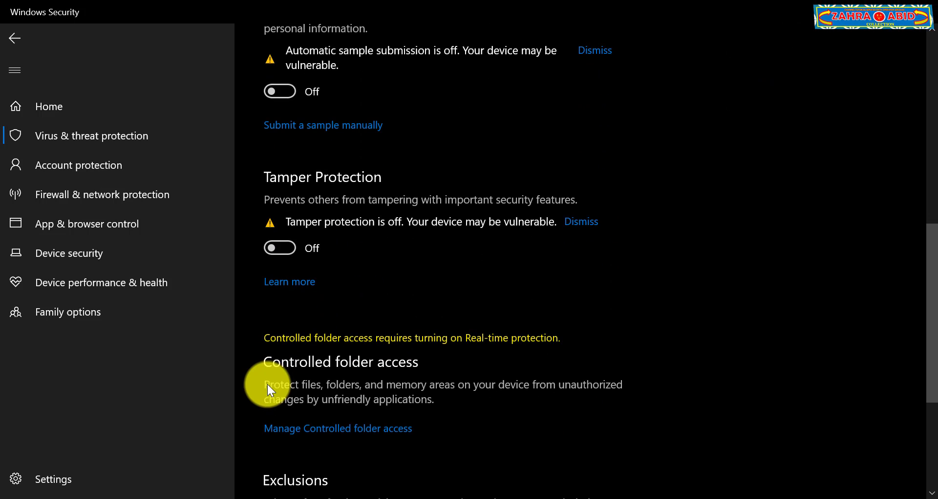
{"action": "scroll", "coordinate": [337, 415], "scroll_direction": "down", "scroll_amount": 5}
{"action": "scroll", "coordinate": [350, 384], "scroll_direction": "down", "scroll_amount": 1}
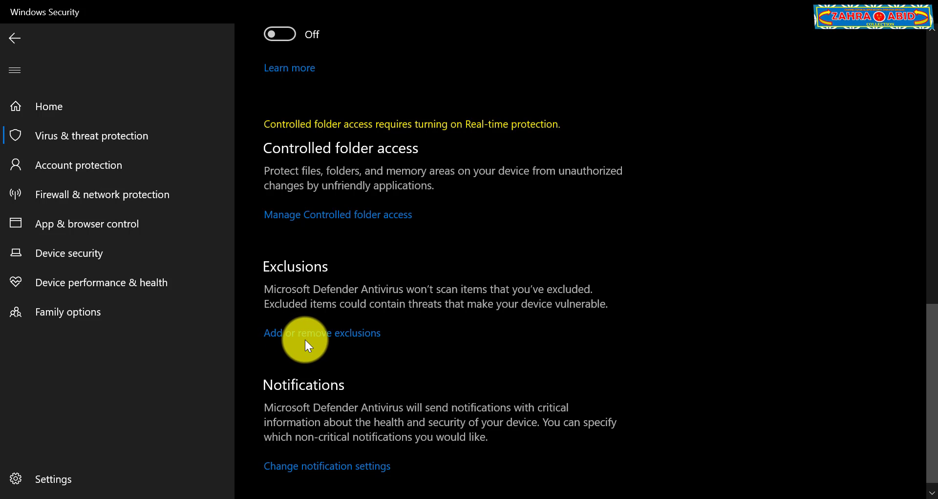
{"action": "left_click", "coordinate": [336, 338]}
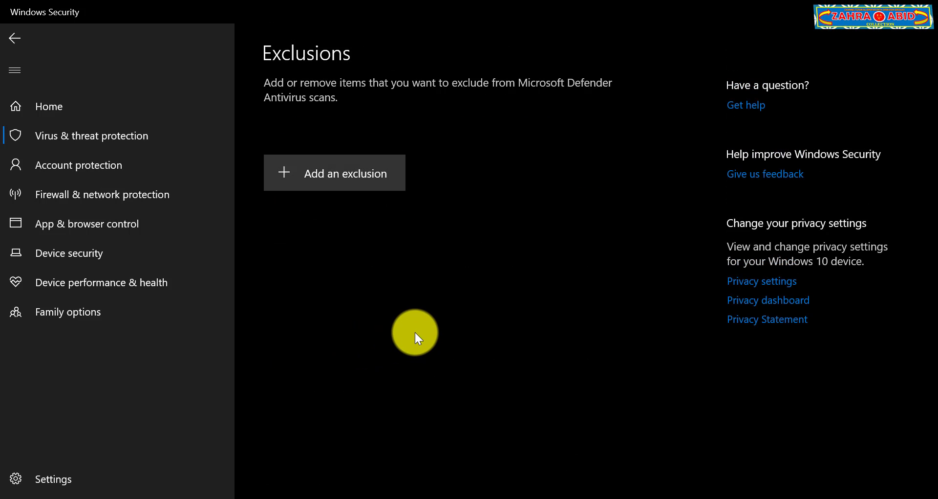
Add the folder D:\OSN 2024\APLIKASI OSN 2024\ProktorBrowser_24.0212_64Bit as an exclusion from Microsoft Defender Antivirus scans.
{"action": "left_click", "coordinate": [386, 186]}
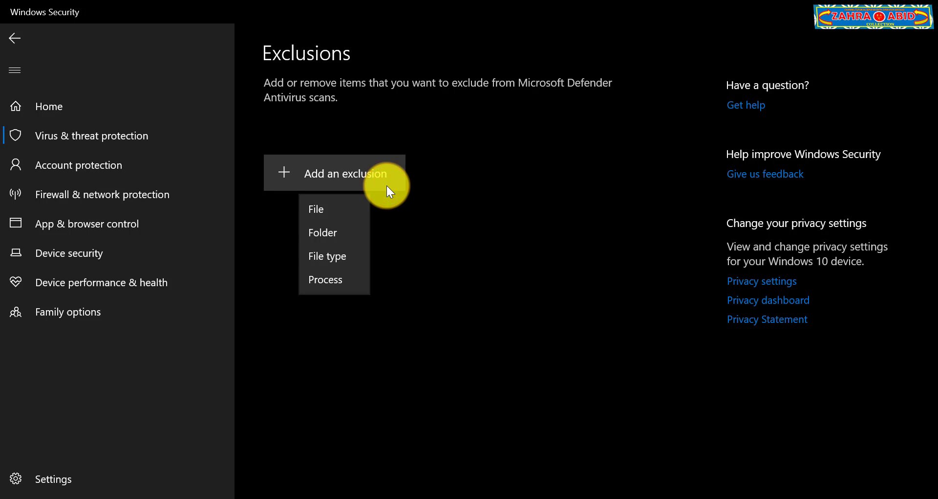
{"action": "left_click", "coordinate": [483, 200]}
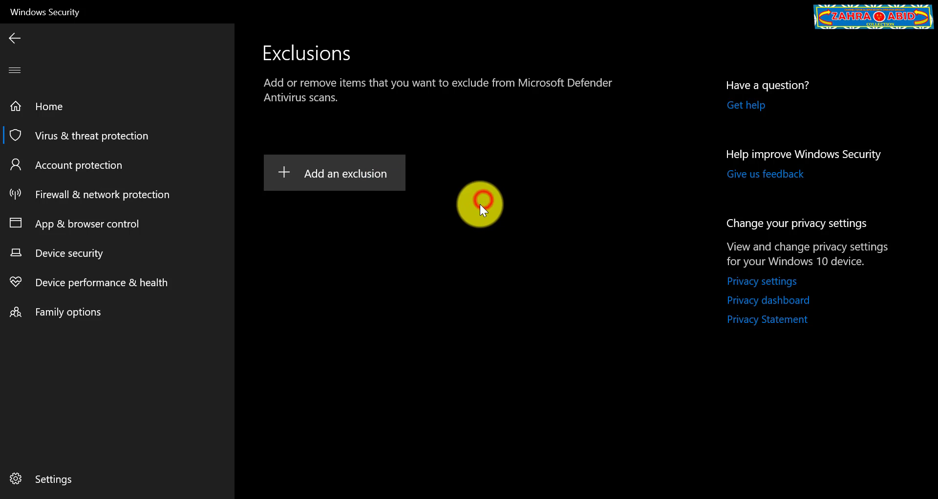
{"action": "left_click", "coordinate": [283, 168]}
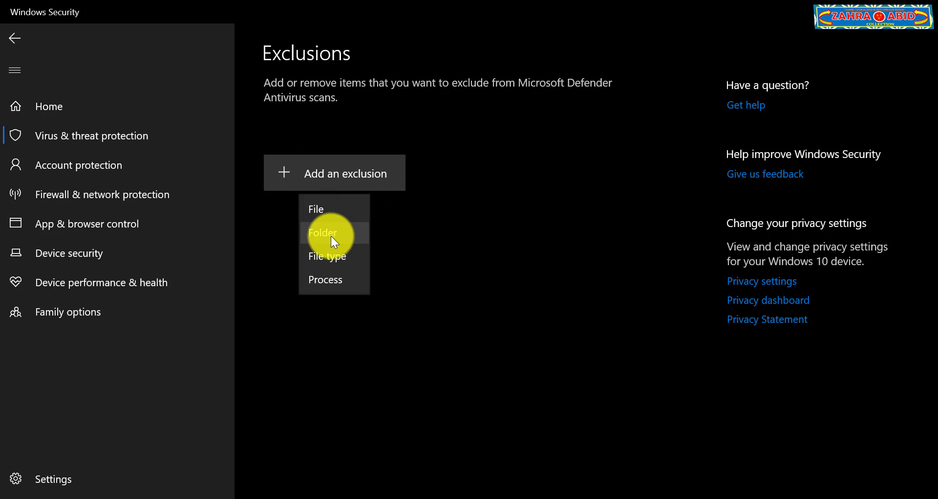
{"action": "left_click", "coordinate": [331, 236]}
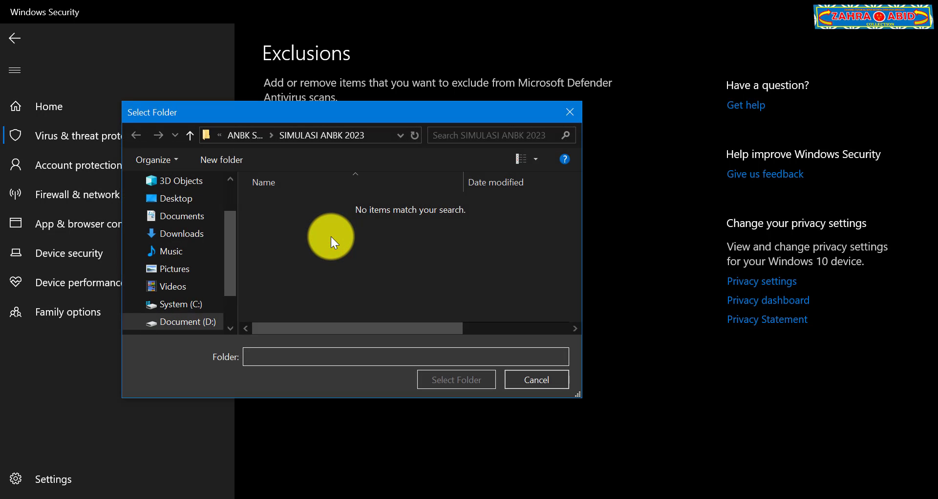
{"action": "left_click", "coordinate": [209, 321]}
{"action": "left_click", "coordinate": [342, 267]}
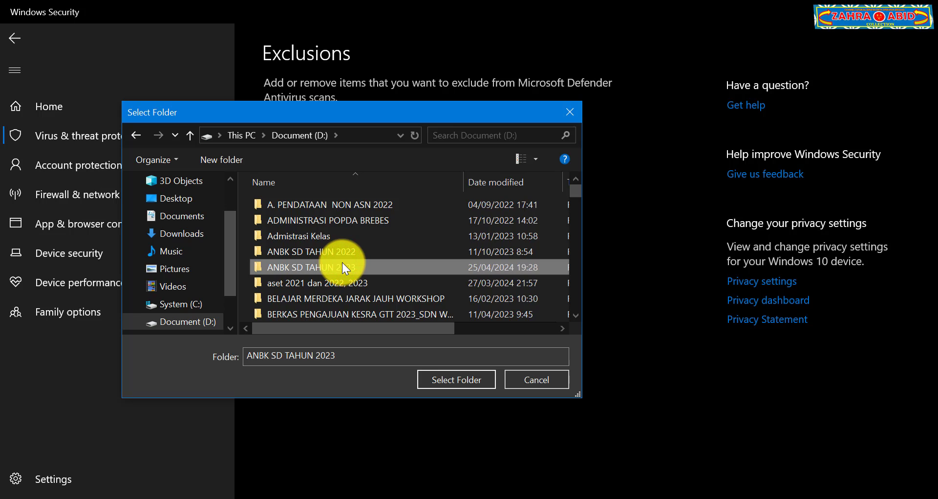
{"action": "key", "text": "o"}
{"action": "double_click", "coordinate": [370, 195]}
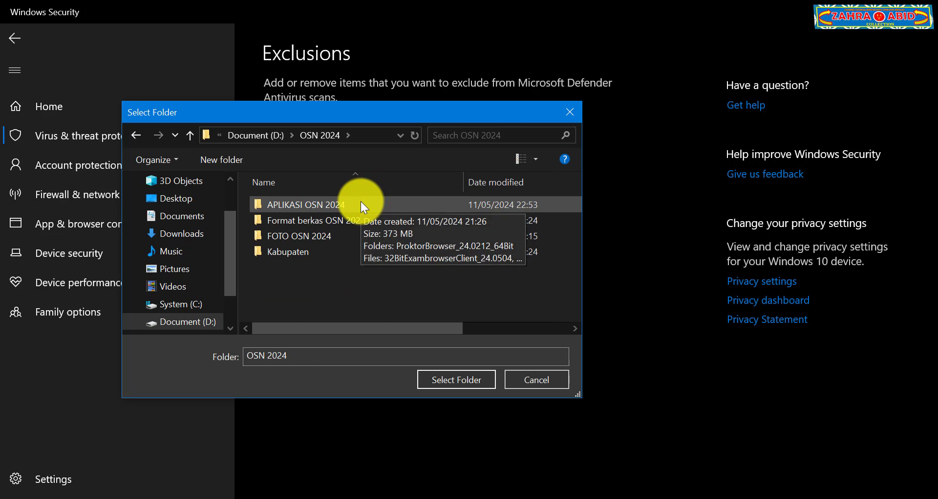
{"action": "double_click", "coordinate": [362, 202]}
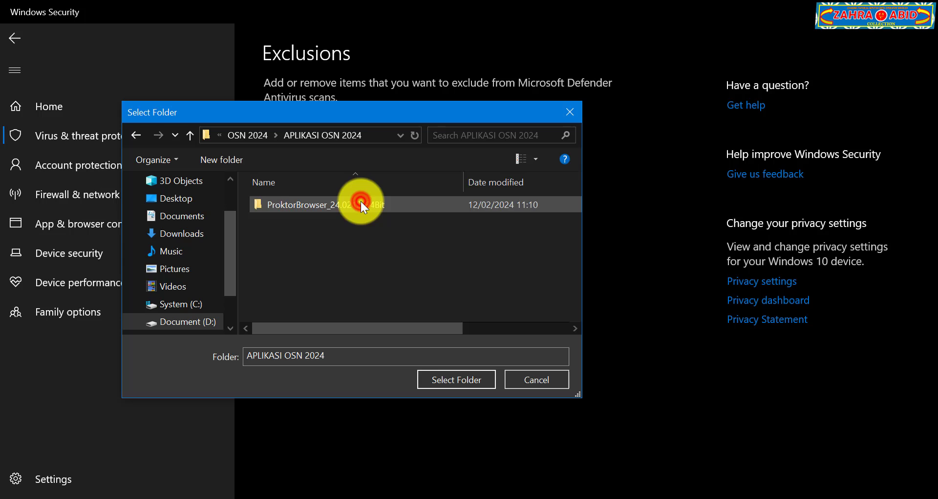
{"action": "left_click", "coordinate": [307, 207]}
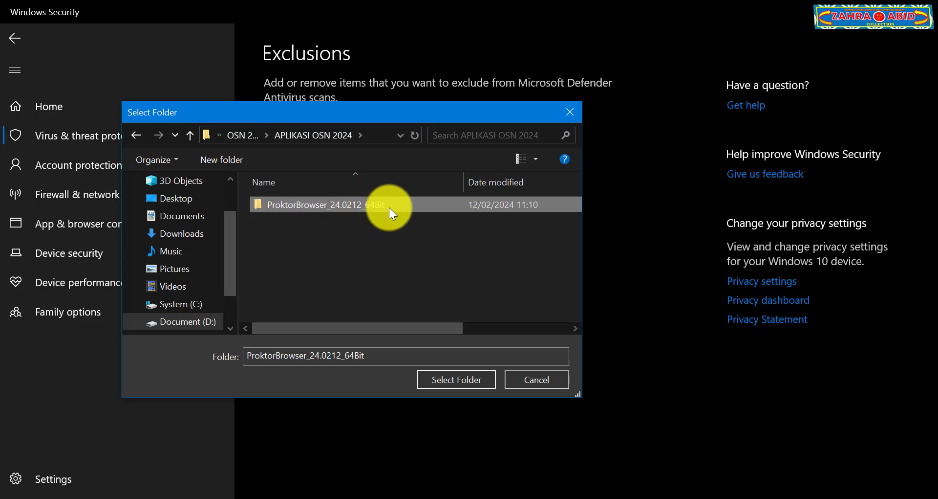
{"action": "left_click", "coordinate": [442, 381]}
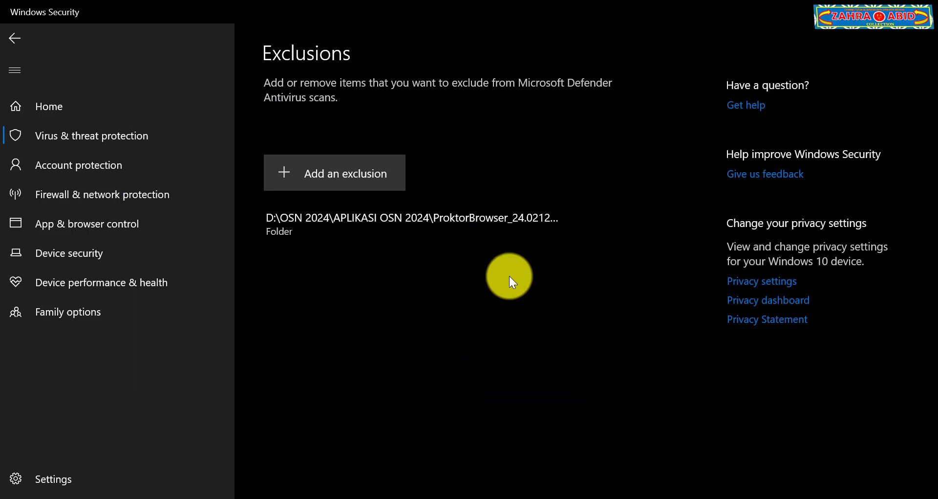
Check the full path of the ProktorBrowser folder exclusion and review the Virus & threat protection overview.
{"action": "left_click", "coordinate": [590, 225]}
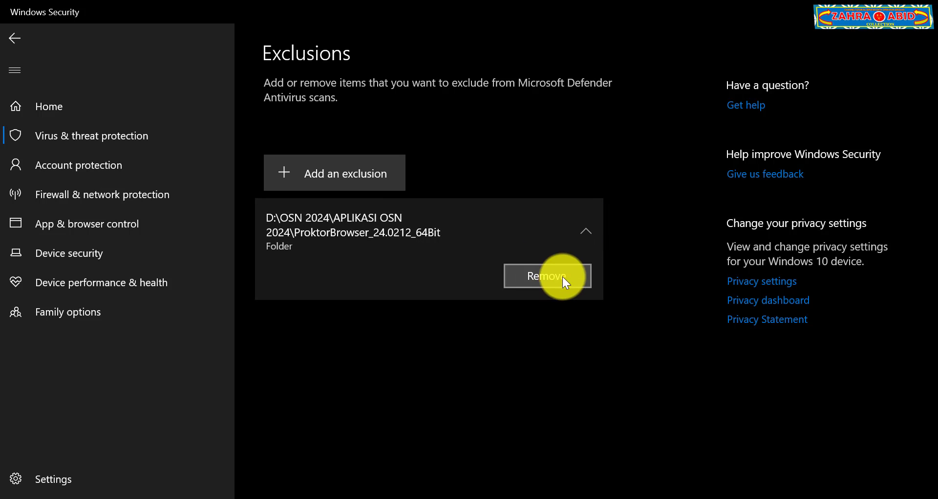
{"action": "left_click", "coordinate": [591, 231]}
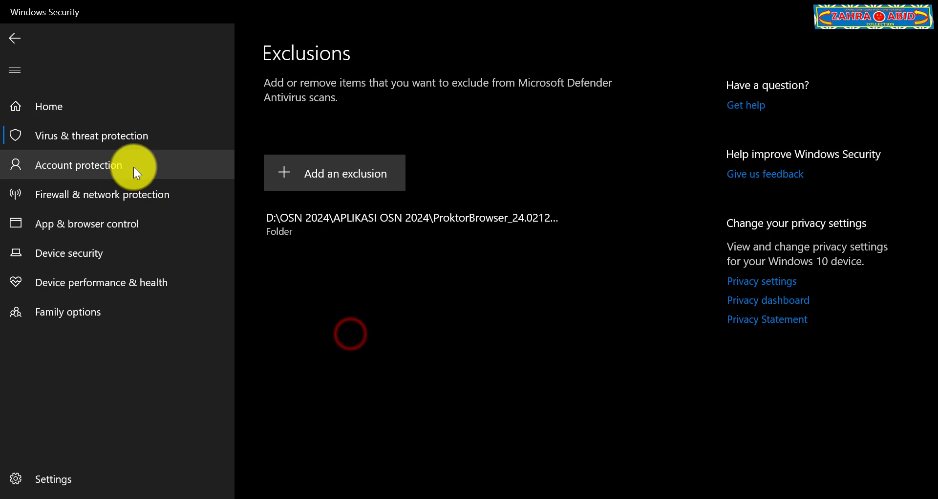
{"action": "left_click", "coordinate": [108, 142]}
{"action": "scroll", "coordinate": [280, 143], "scroll_direction": "down", "scroll_amount": 5}
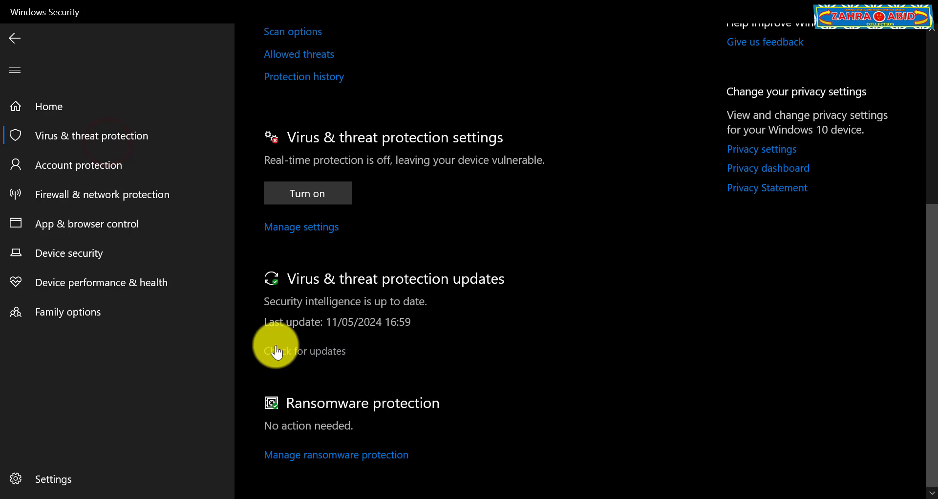
Check the firewall status of the domain, private and public networks under Firewall & network protection.
{"action": "left_click", "coordinate": [101, 198]}
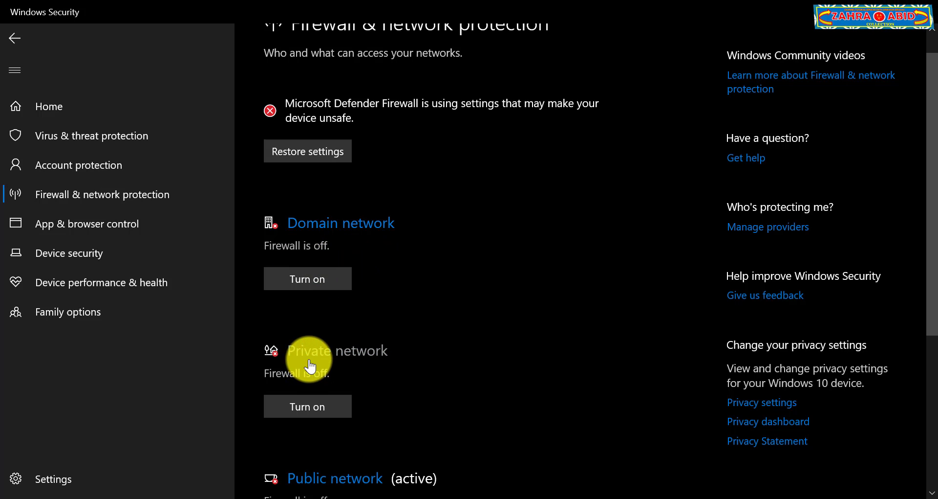
{"action": "scroll", "coordinate": [350, 358], "scroll_direction": "down", "scroll_amount": 3}
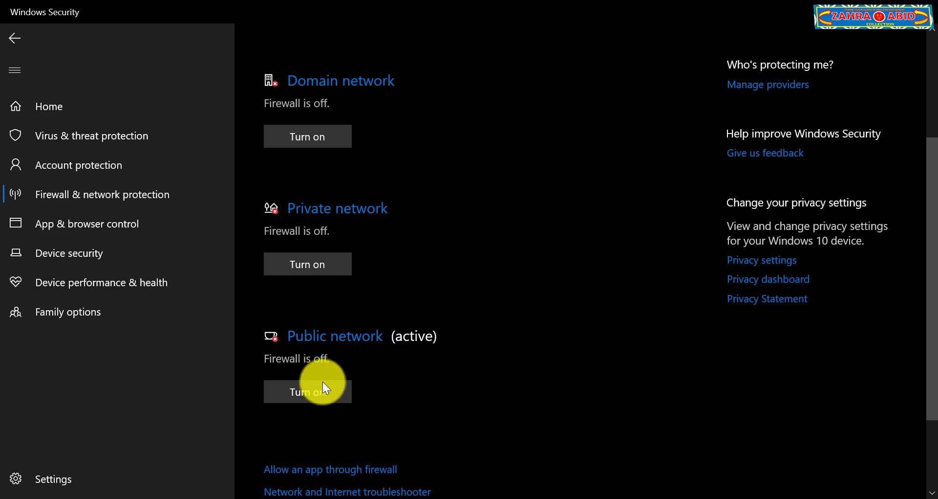
{"action": "scroll", "coordinate": [331, 388], "scroll_direction": "down", "scroll_amount": 2}
{"action": "scroll", "coordinate": [334, 393], "scroll_direction": "up", "scroll_amount": 3}
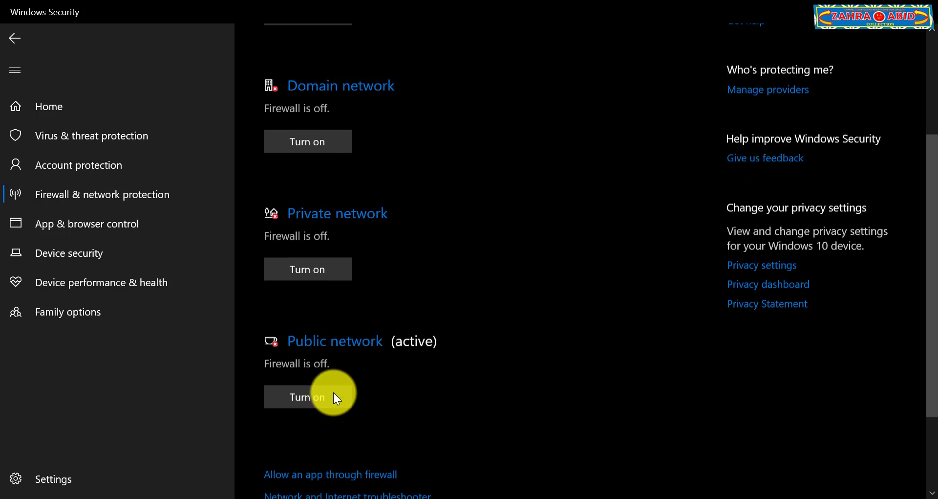
{"action": "scroll", "coordinate": [333, 392], "scroll_direction": "up", "scroll_amount": 1}
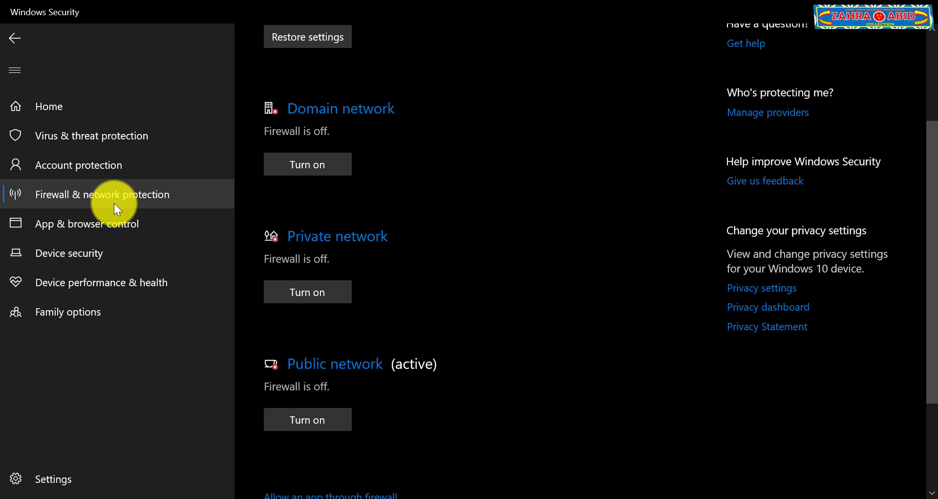
Close Windows Security and refresh the desktop several times.
{"action": "left_click", "coordinate": [933, 13]}
{"action": "right_click", "coordinate": [580, 155]}
{"action": "left_click", "coordinate": [582, 197]}
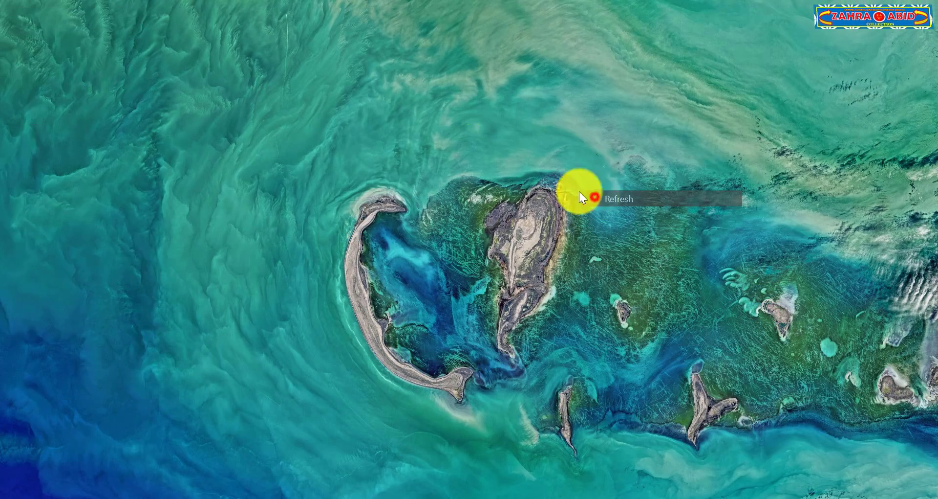
{"action": "right_click", "coordinate": [383, 104]}
{"action": "left_click", "coordinate": [392, 143]}
{"action": "right_click", "coordinate": [343, 79]}
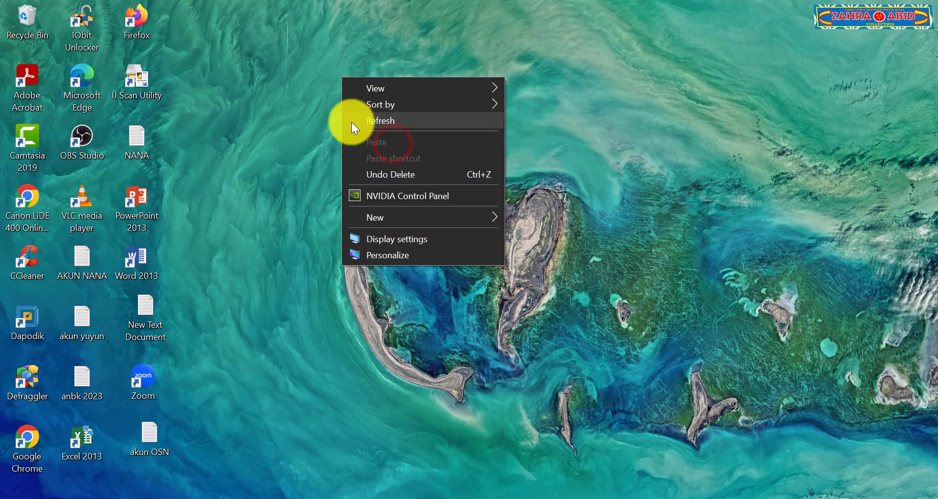
{"action": "left_click", "coordinate": [352, 122]}
{"action": "right_click", "coordinate": [349, 84]}
{"action": "left_click", "coordinate": [368, 128]}
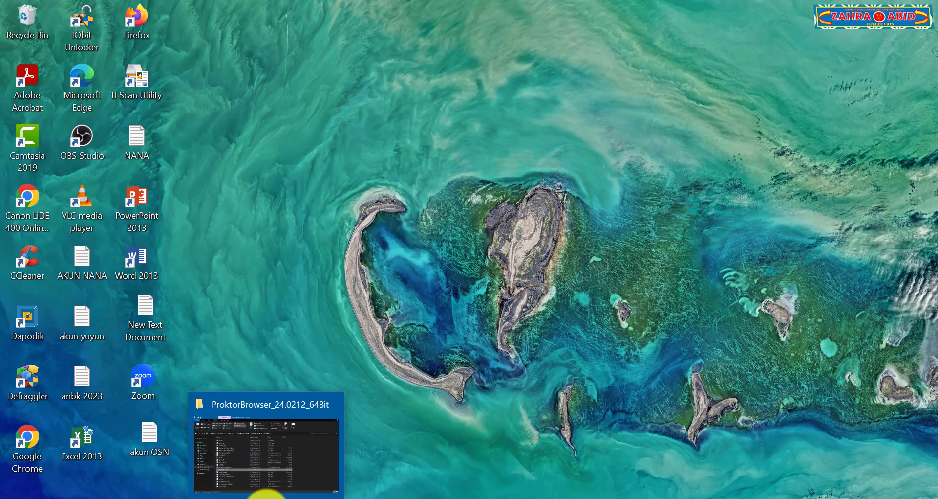
Return to File Explorer, reopen the ProktorBrowser_24.0212_64Bit folder from APLIKASI OSN 2024 and select the proktorbrowser application.
{"action": "left_click", "coordinate": [267, 497]}
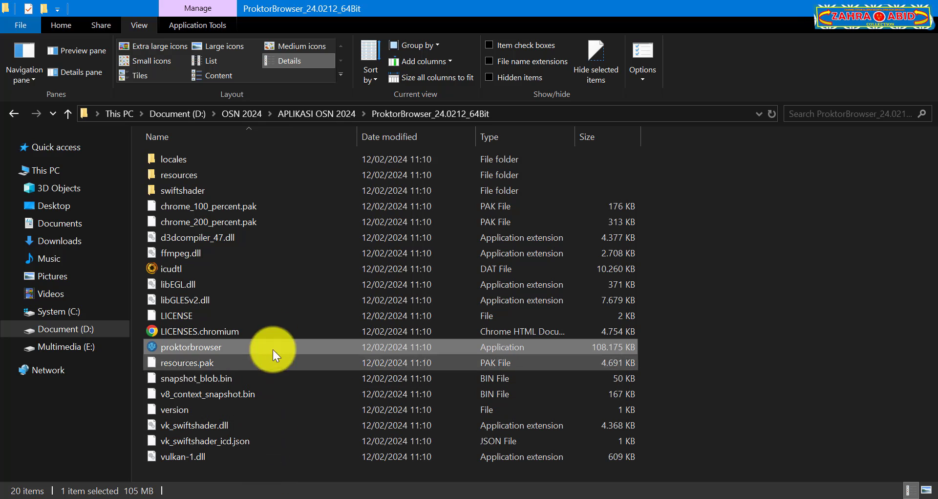
{"action": "left_click", "coordinate": [68, 112]}
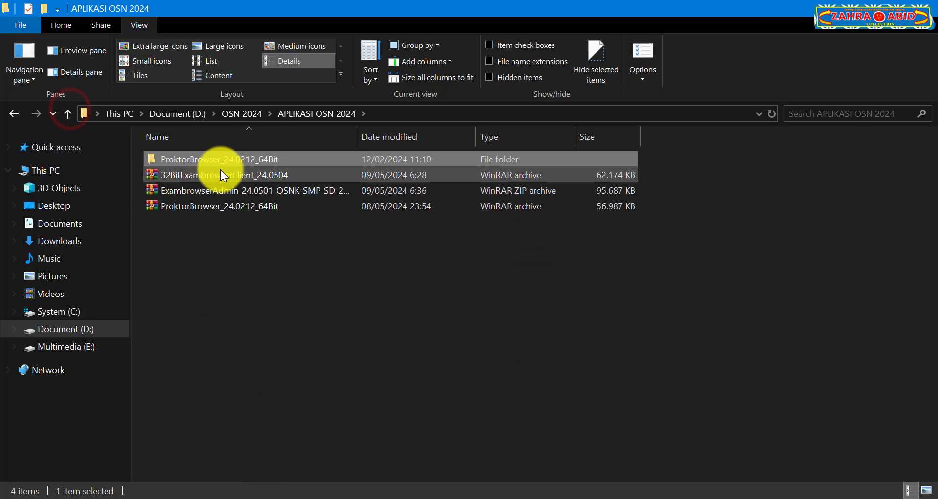
{"action": "mouse_move", "coordinate": [182, 165]}
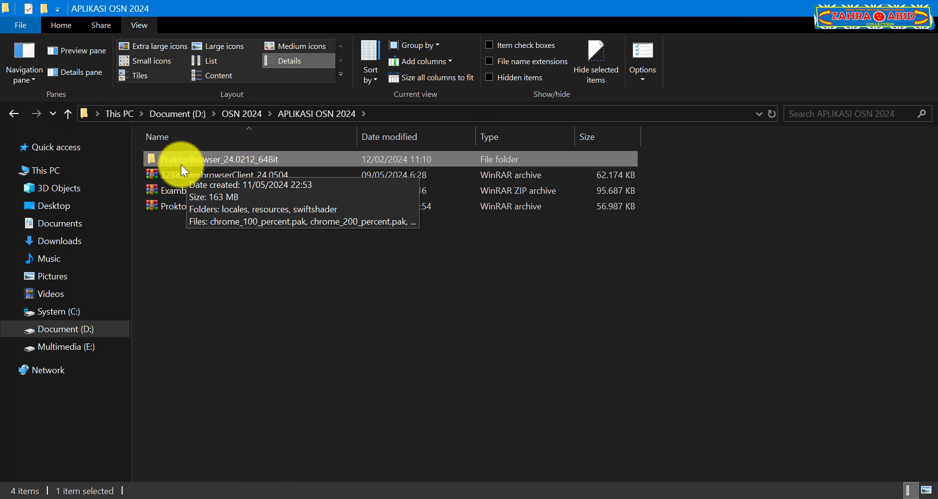
{"action": "double_click", "coordinate": [183, 160]}
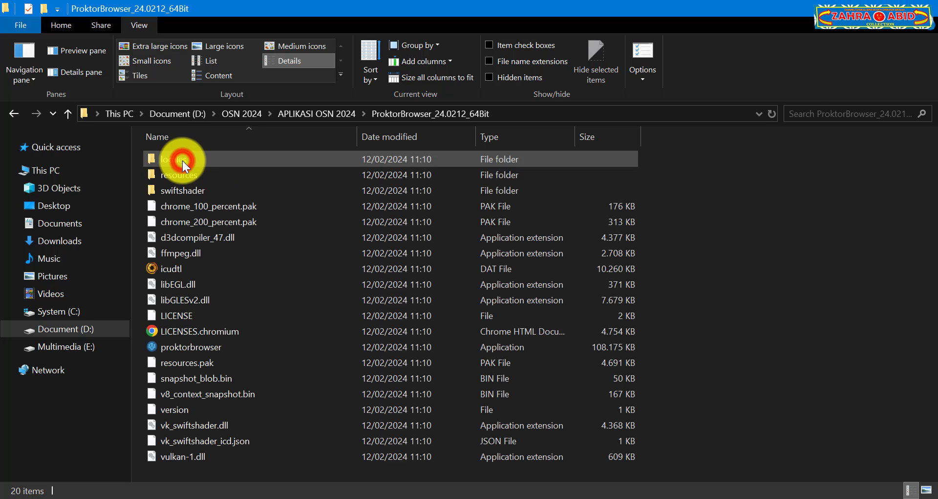
{"action": "left_click", "coordinate": [192, 348]}
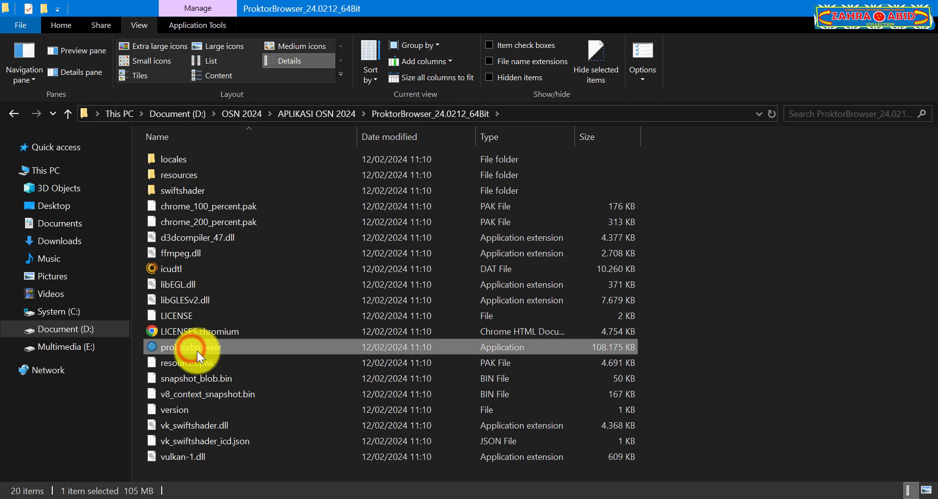
Launch proktorbrowser as administrator and run Proktor Browser ANBK to load the CBT Proktor sign-in page.
{"action": "mouse_move", "coordinate": [198, 348]}
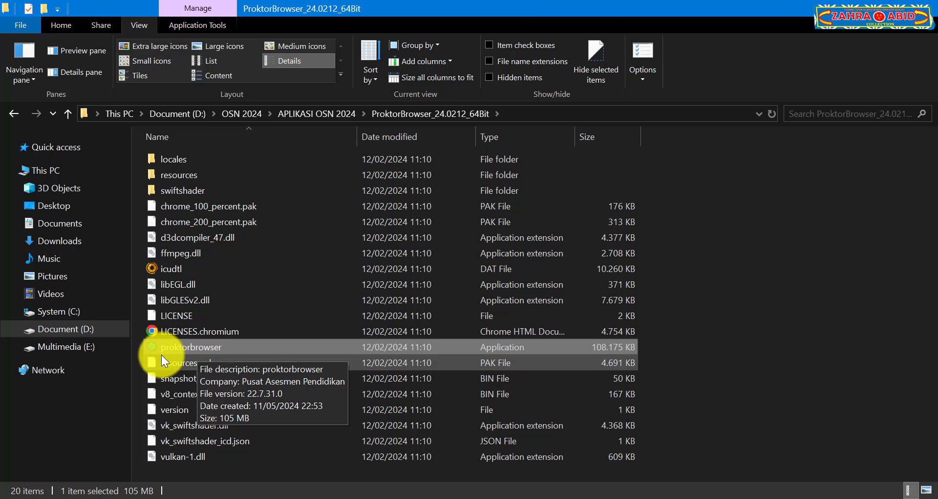
{"action": "right_click", "coordinate": [191, 349]}
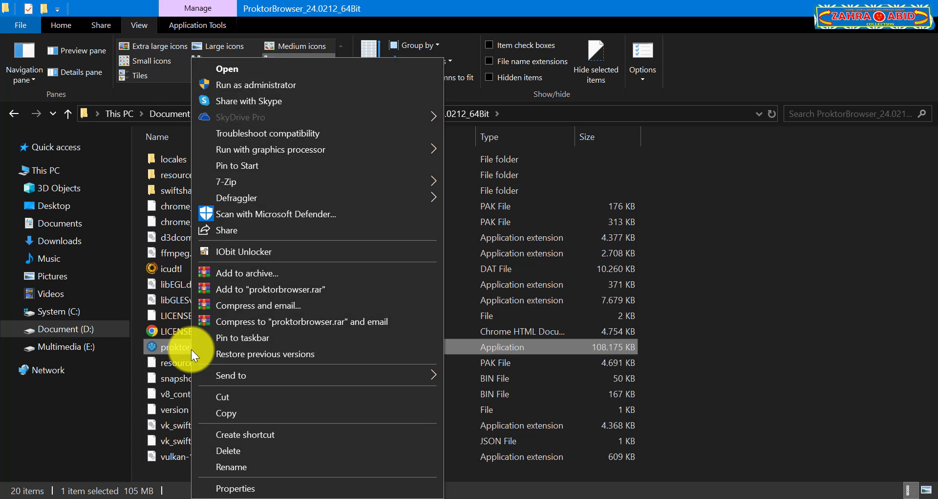
{"action": "left_click", "coordinate": [278, 84]}
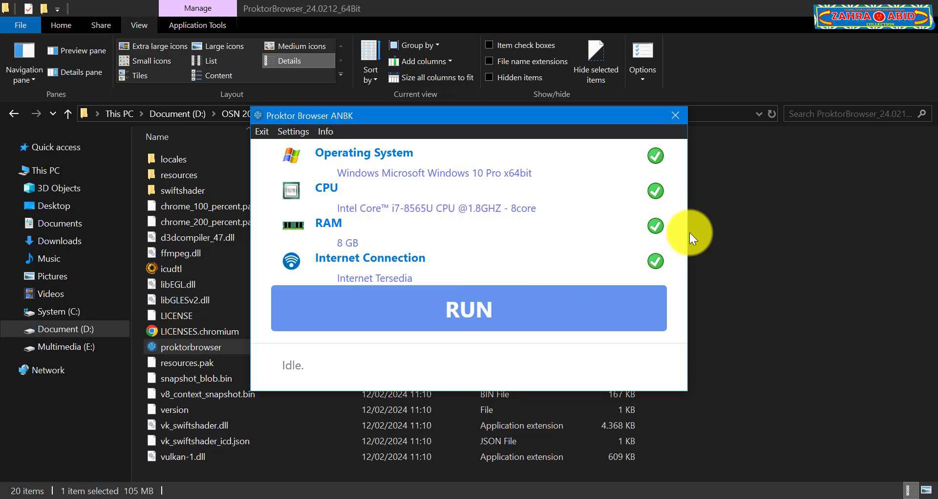
{"action": "left_click", "coordinate": [476, 315]}
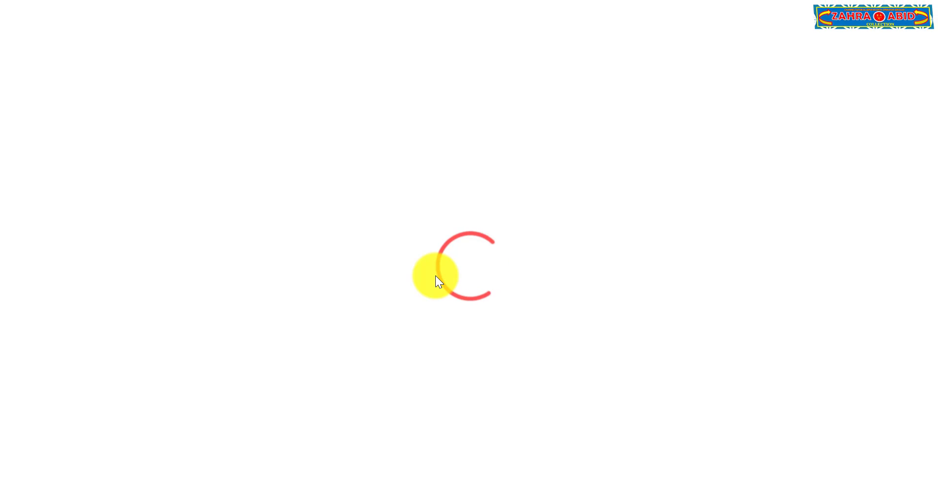
{"action": "key", "text": "super"}
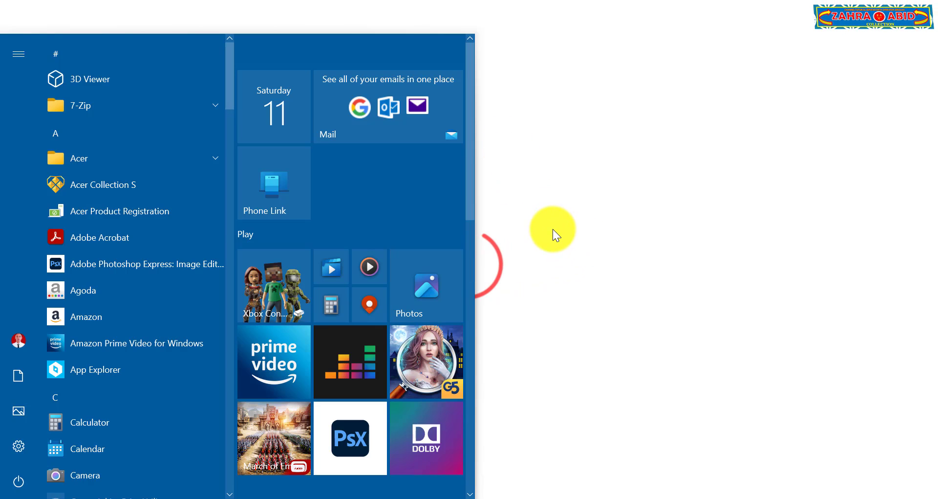
{"action": "left_click", "coordinate": [553, 228]}
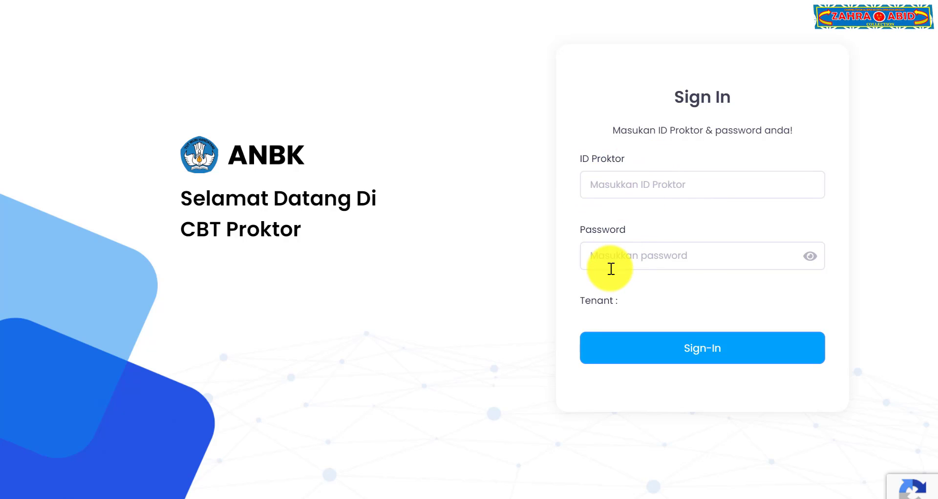
Switch to Chrome and open the Komputer Proktor page under Administrasi Tes on the OSN SD/SMP site.
{"action": "key", "text": "super"}
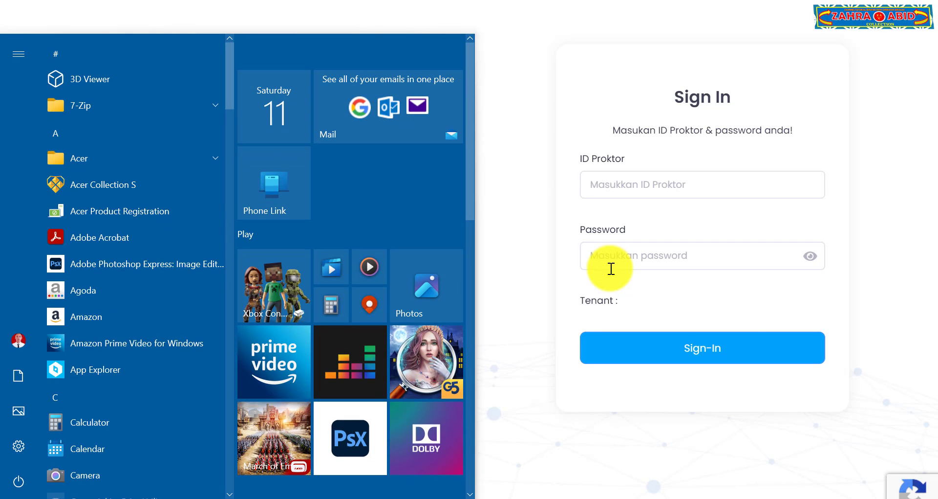
{"action": "left_click", "coordinate": [540, 401]}
{"action": "key", "text": "super"}
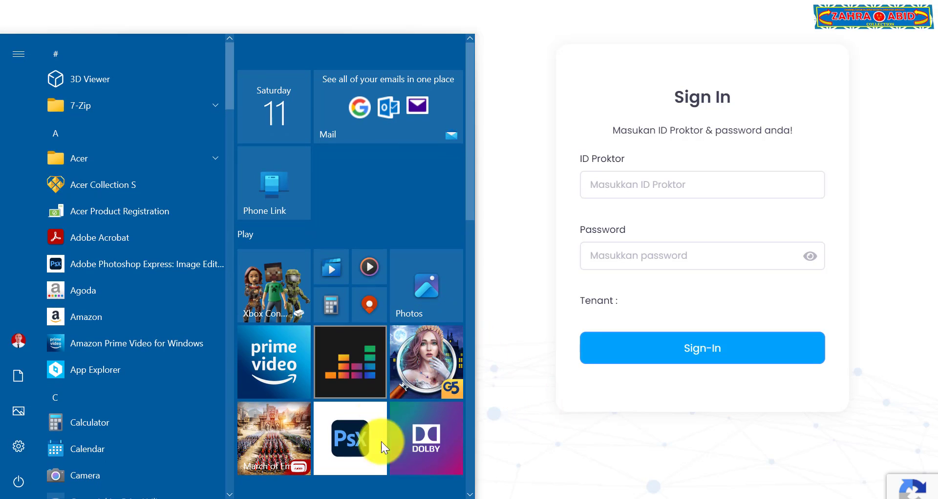
{"action": "left_click", "coordinate": [370, 496]}
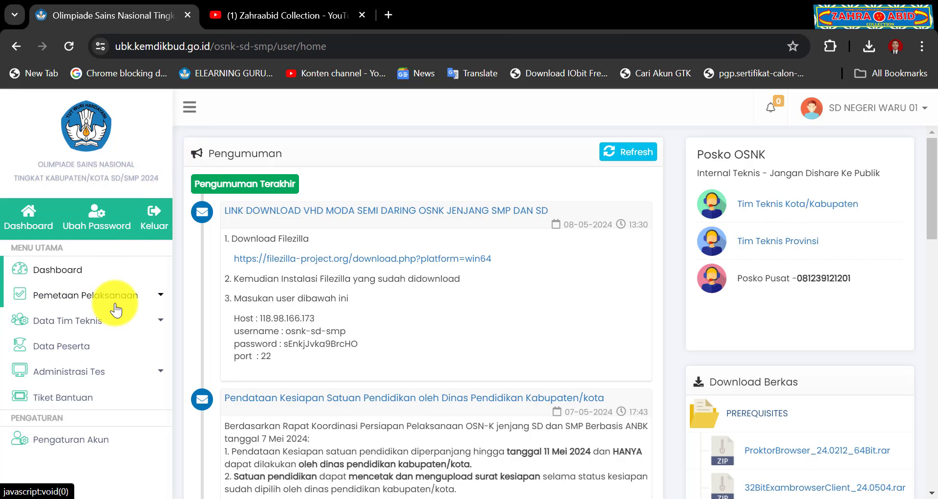
{"action": "left_click", "coordinate": [88, 373]}
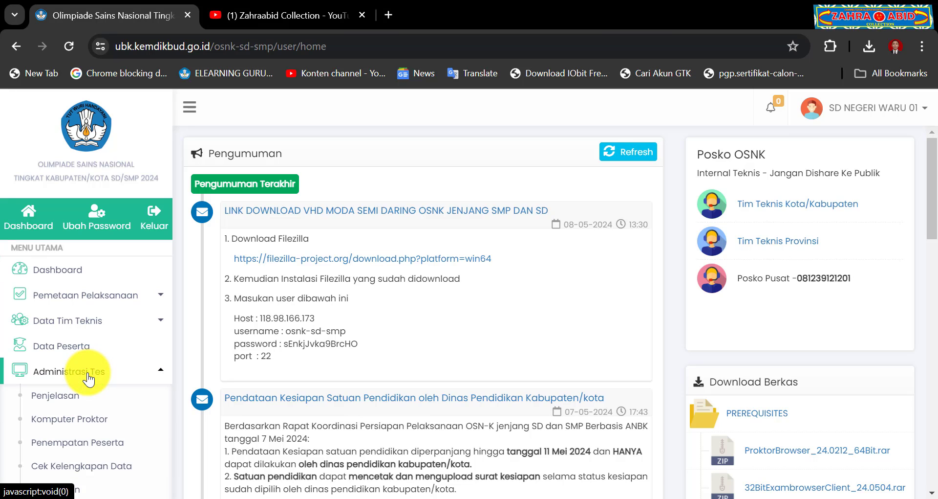
{"action": "left_click", "coordinate": [62, 422]}
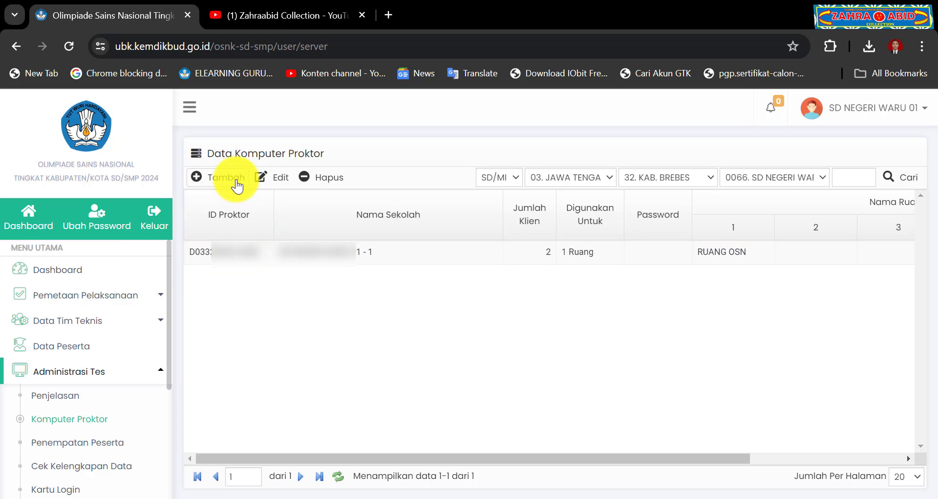
Open the form for adding a proctor computer, view its client count field and room options, and close it without saving.
{"action": "left_click", "coordinate": [237, 186]}
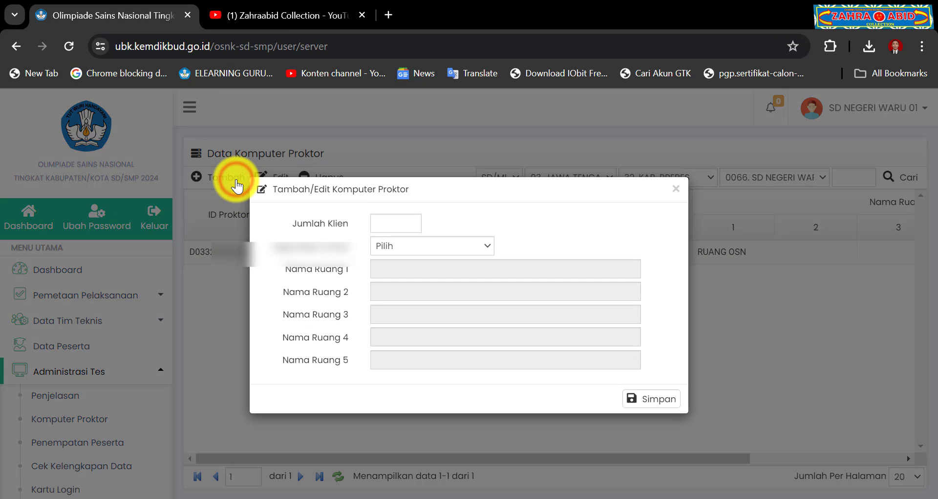
{"action": "left_click", "coordinate": [406, 223]}
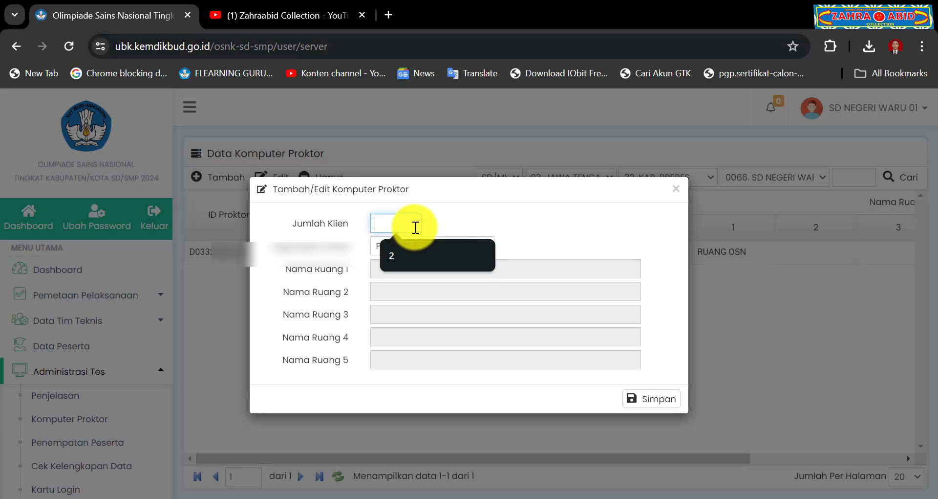
{"action": "left_click", "coordinate": [454, 213]}
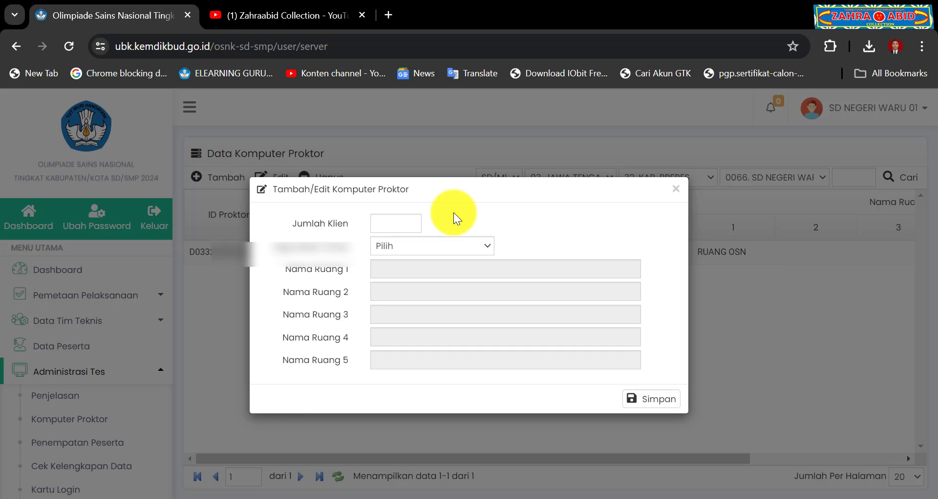
{"action": "left_click", "coordinate": [441, 243]}
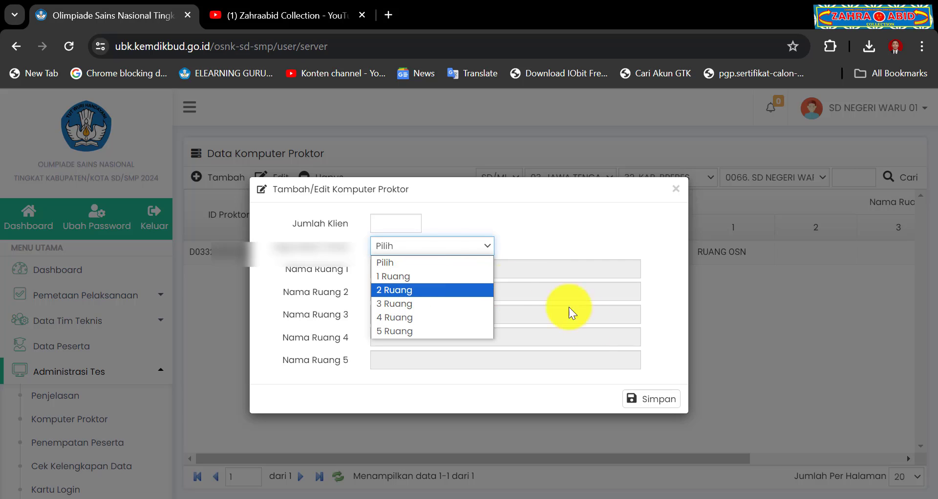
{"action": "left_click", "coordinate": [677, 191]}
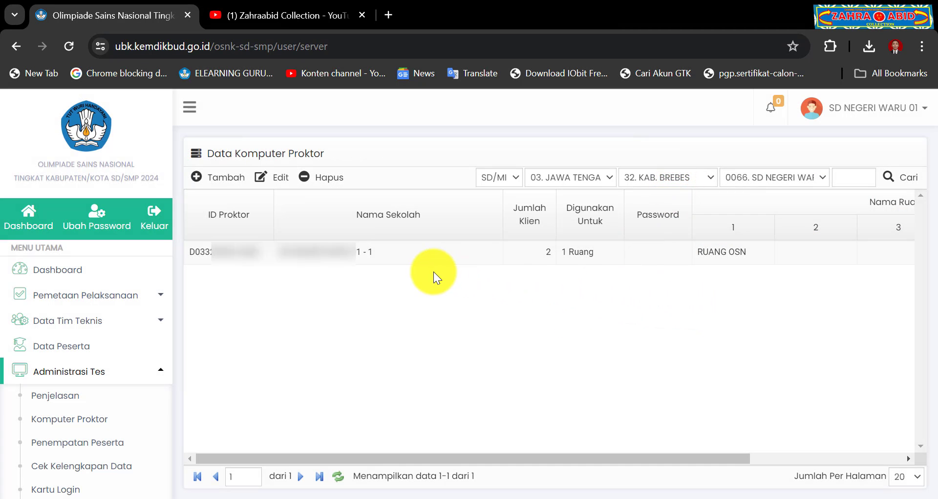
Check the listed proctor computer's ID Proktor and Password cells, and return to the CBT Proktor login window.
{"action": "left_click", "coordinate": [196, 255]}
{"action": "double_click", "coordinate": [230, 252]}
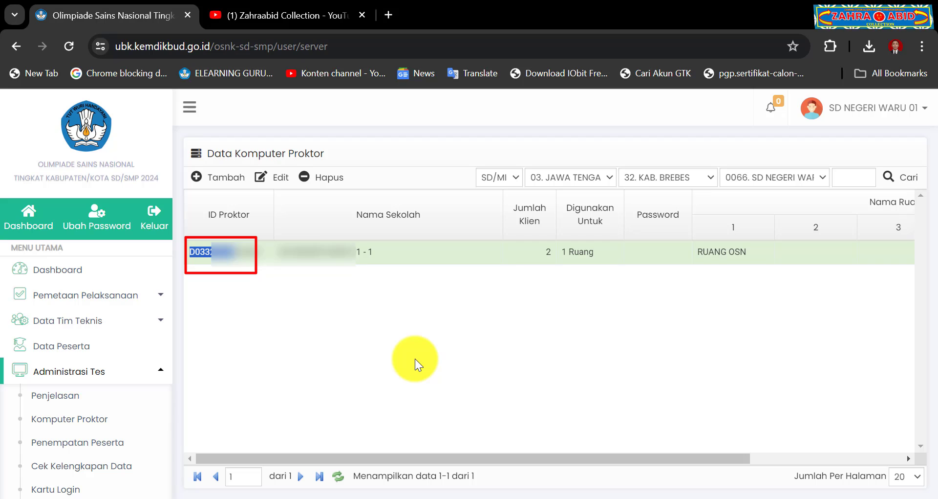
{"action": "left_click", "coordinate": [667, 254]}
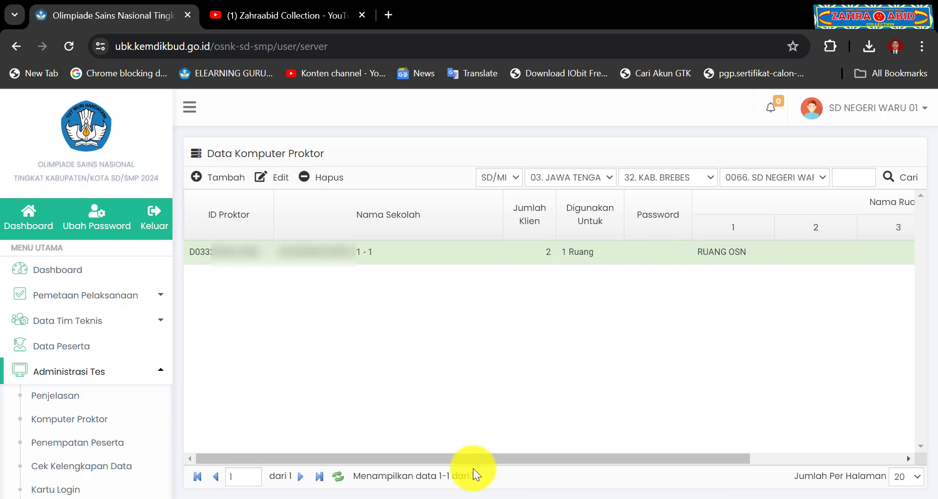
{"action": "mouse_move", "coordinate": [521, 498]}
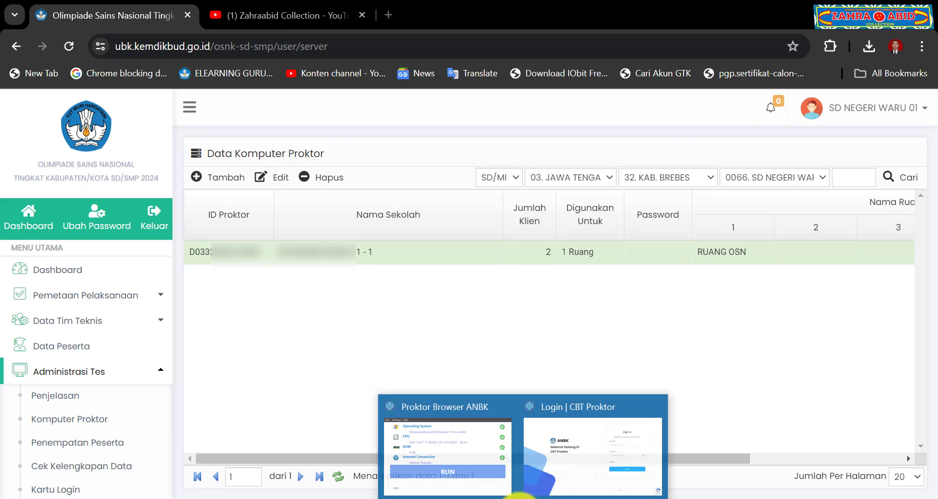
{"action": "left_click", "coordinate": [548, 478]}
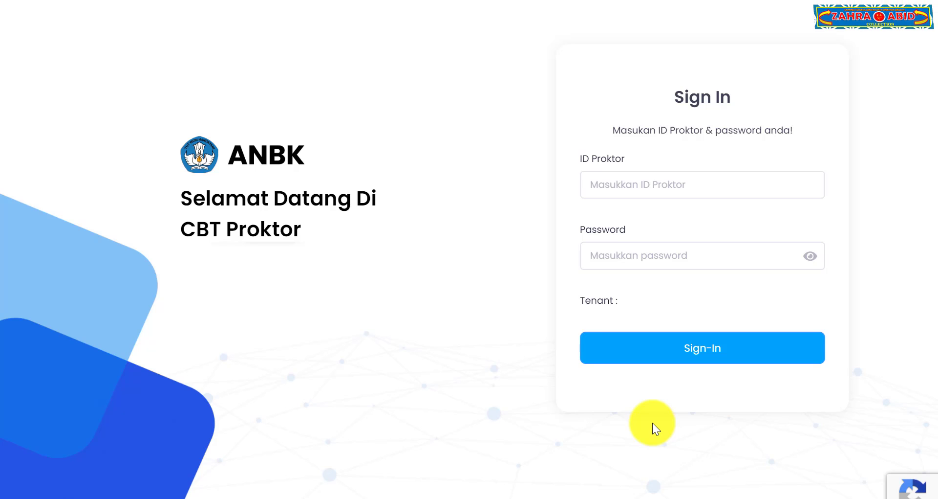
Switch back to Chrome and look over the Zahraabid Collection channel's videos on YouTube.
{"action": "key", "text": "super"}
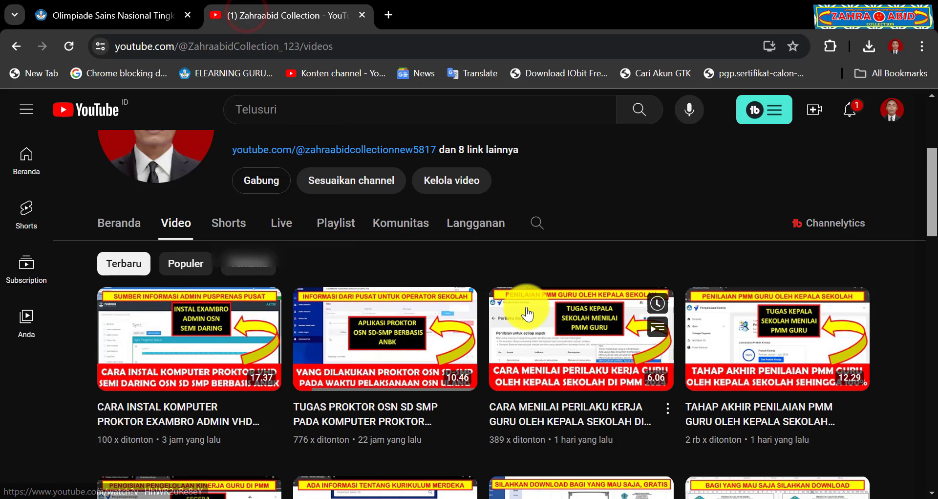
{"action": "scroll", "coordinate": [525, 311], "scroll_direction": "up", "scroll_amount": 6}
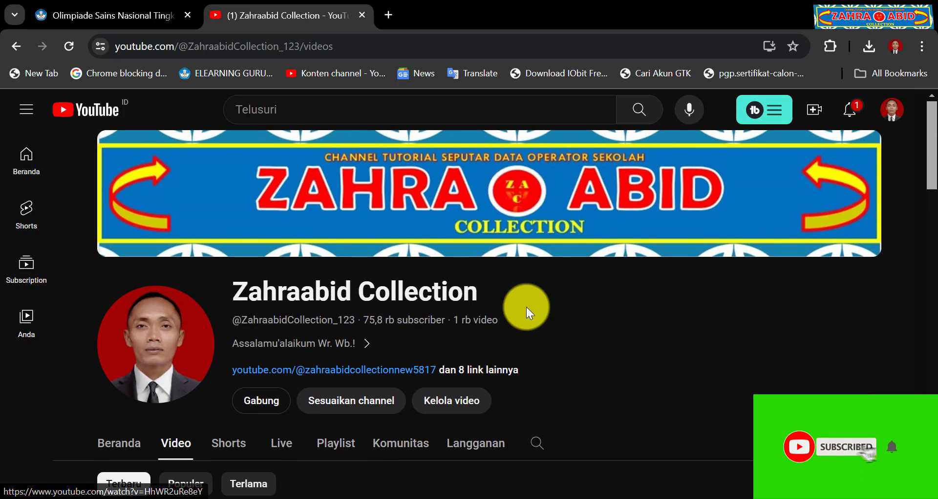
{"action": "scroll", "coordinate": [688, 301], "scroll_direction": "down", "scroll_amount": 4}
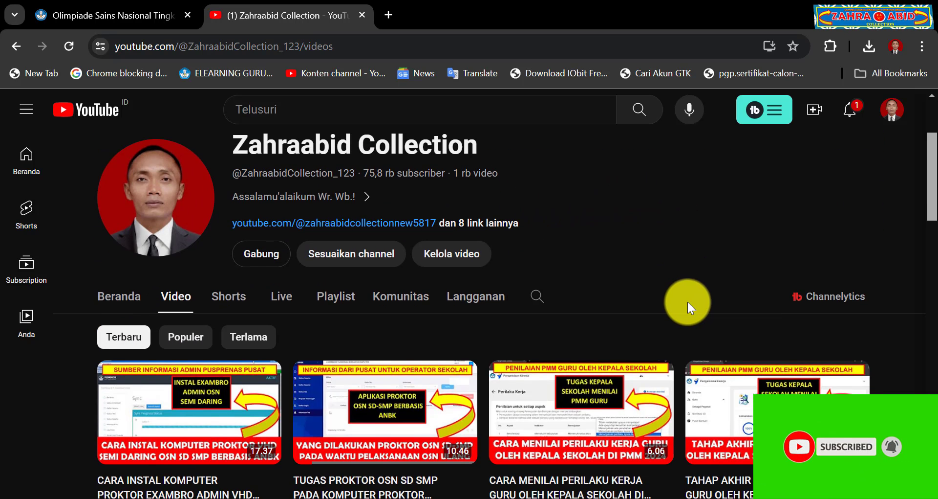
{"action": "scroll", "coordinate": [688, 301], "scroll_direction": "up", "scroll_amount": 4}
{"action": "scroll", "coordinate": [687, 301], "scroll_direction": "down", "scroll_amount": 3}
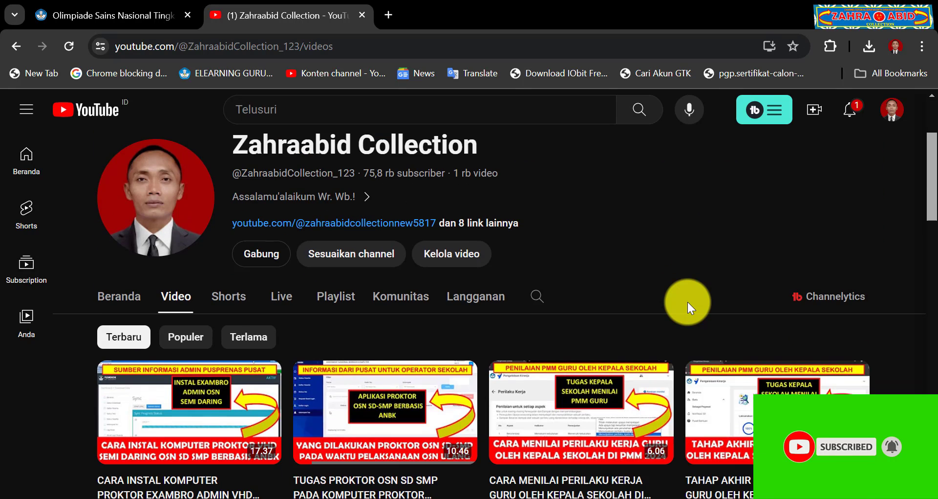